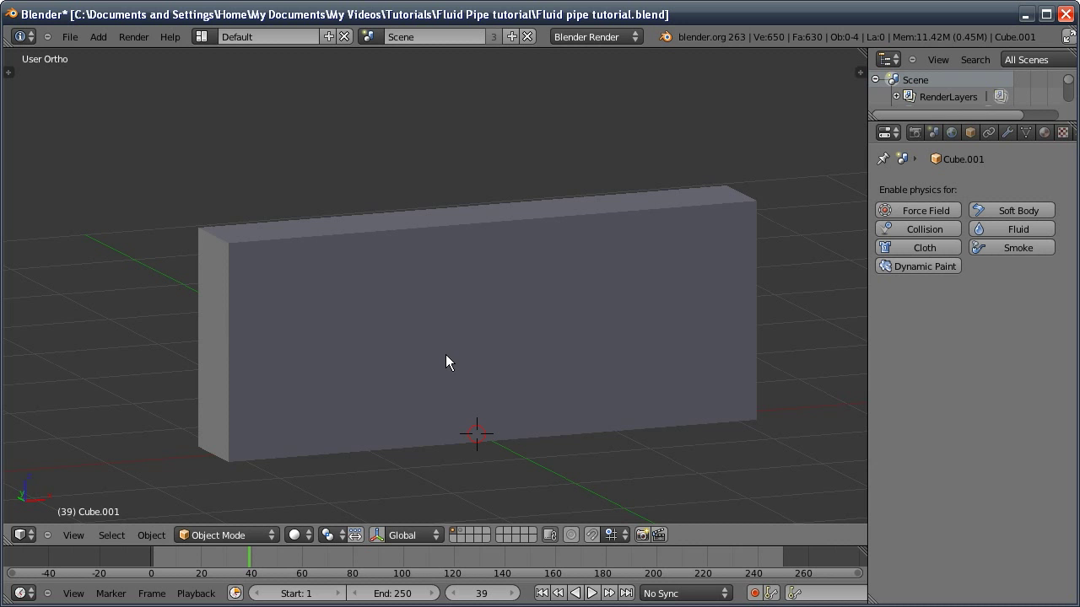
- Select the large box Cube and set its Display Type to Wire
{"action": "middle_click_drag", "start_coordinate": [432, 348], "coordinate": [318, 312]}
{"action": "middle_click_drag", "start_coordinate": [381, 329], "coordinate": [408, 307]}
{"action": "left_click", "coordinate": [387, 241]}
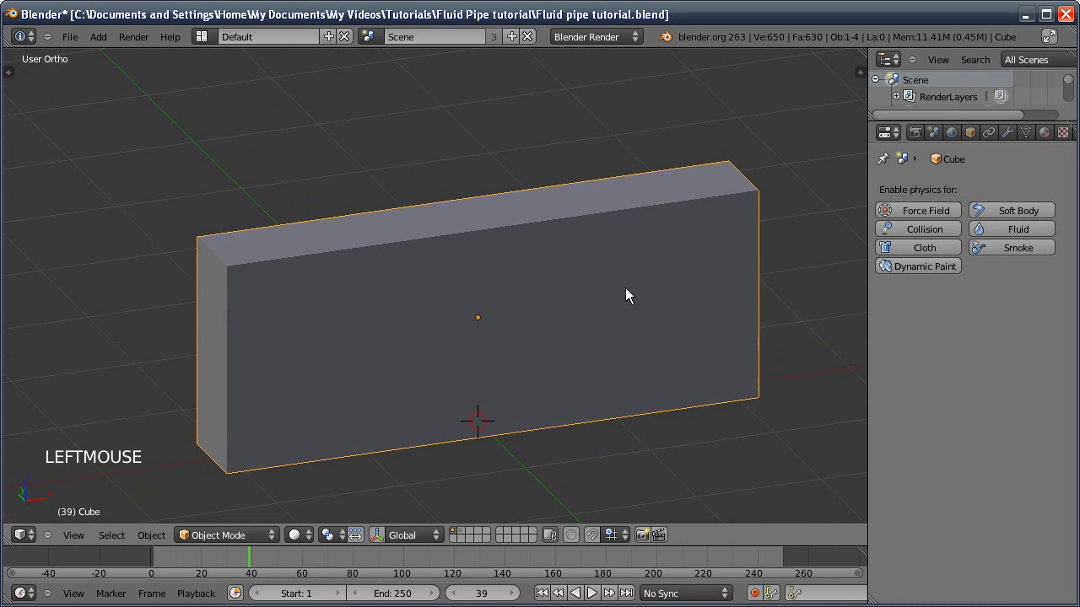
{"action": "left_click", "coordinate": [969, 134]}
{"action": "left_click_drag", "start_coordinate": [939, 554], "coordinate": [914, 517]}
- Inspect the pipe in Edit Mode and check the small Cube.001 at its top opening
{"action": "middle_click_drag", "start_coordinate": [480, 358], "coordinate": [474, 347]}
{"action": "left_click", "coordinate": [399, 285]}
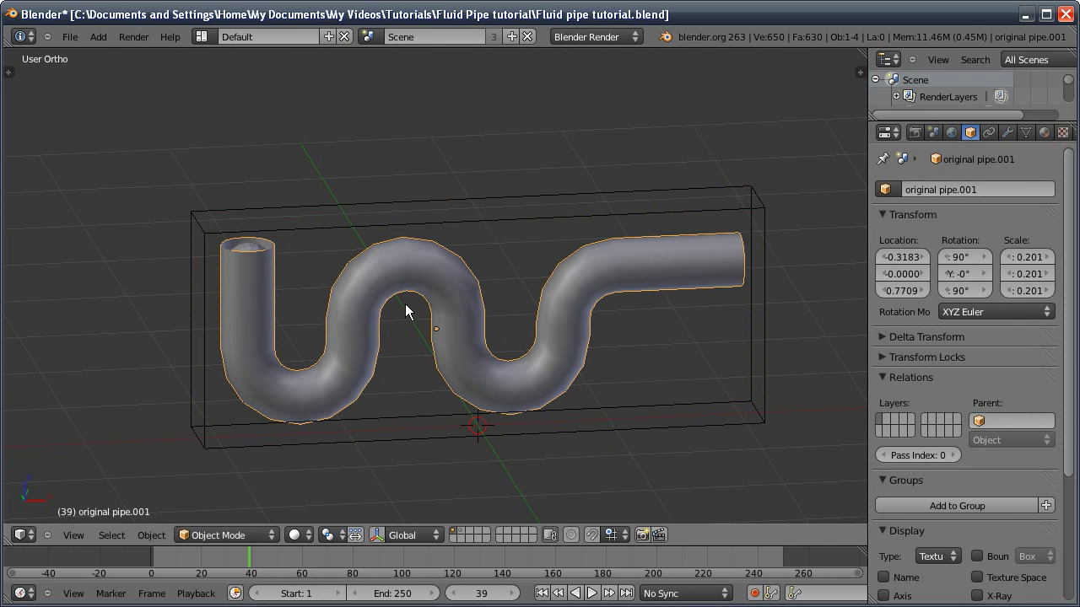
{"action": "key", "text": "Tab"}
{"action": "middle_click_drag", "start_coordinate": [405, 313], "coordinate": [434, 332]}
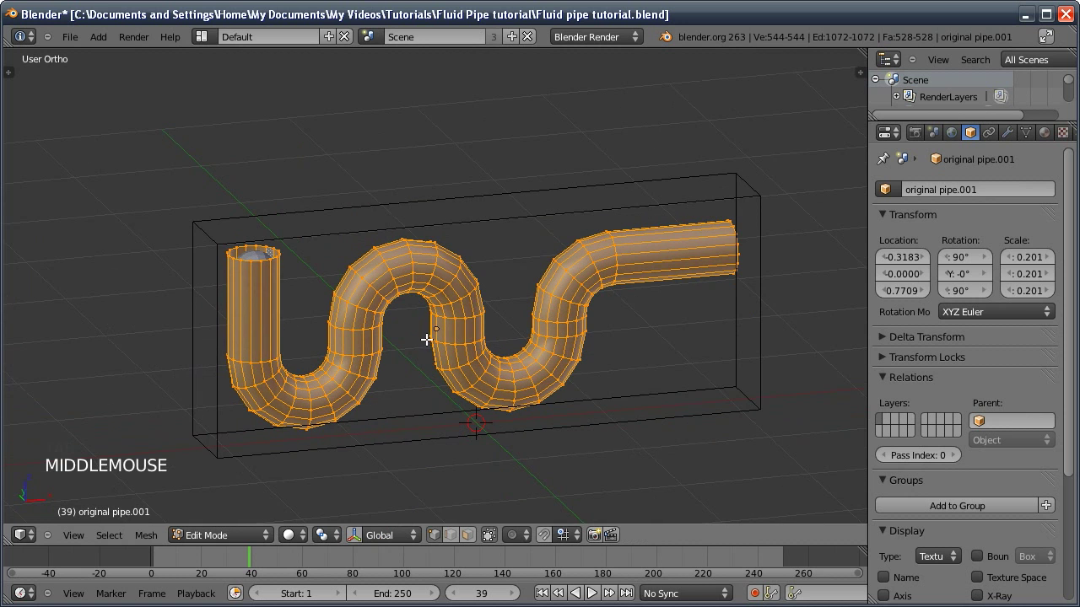
{"action": "key", "text": "Tab"}
{"action": "left_click", "coordinate": [257, 259]}
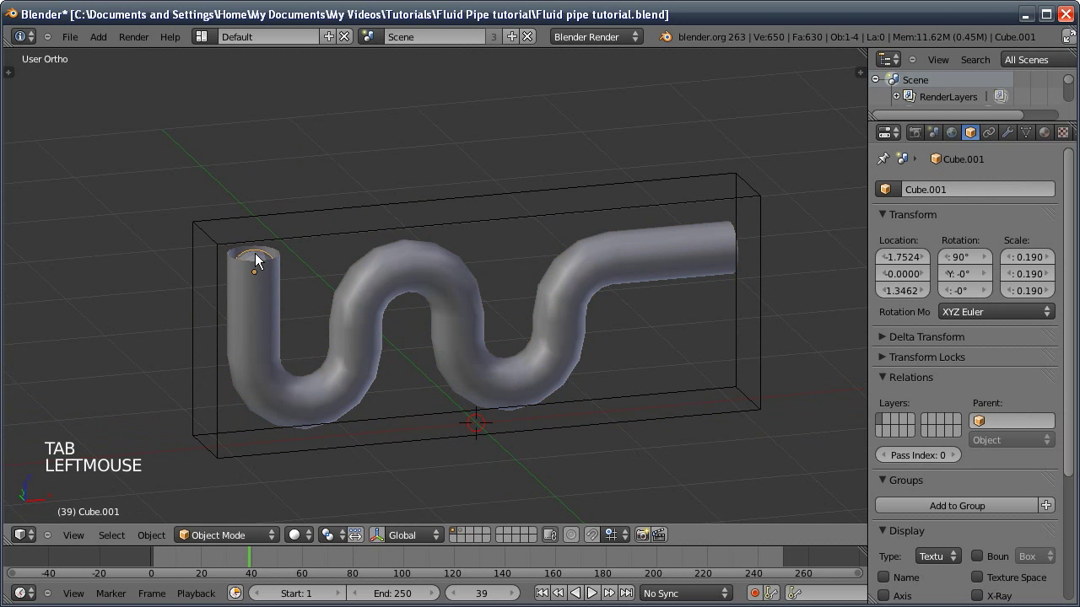
{"action": "middle_click_drag", "start_coordinate": [257, 259], "coordinate": [237, 276]}
{"action": "key", "text": "g"}
{"action": "key", "text": "Escape"}
- Check the pipe from top orthographic and angled views, then reselect the wire box Cube
{"action": "middle_click_drag", "start_coordinate": [236, 211], "coordinate": [268, 265]}
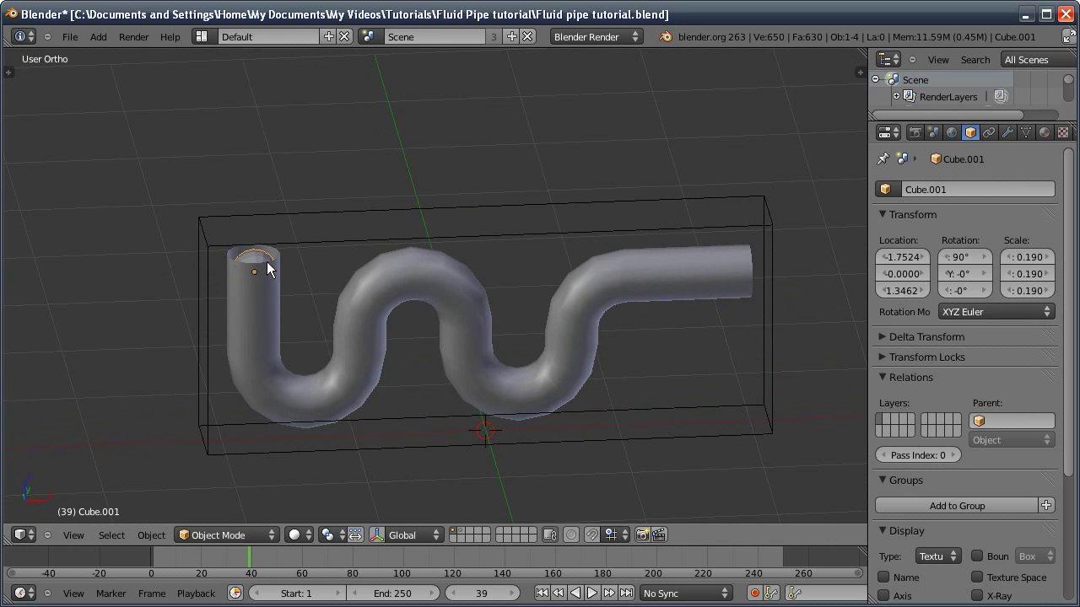
{"action": "key", "text": "KP_7"}
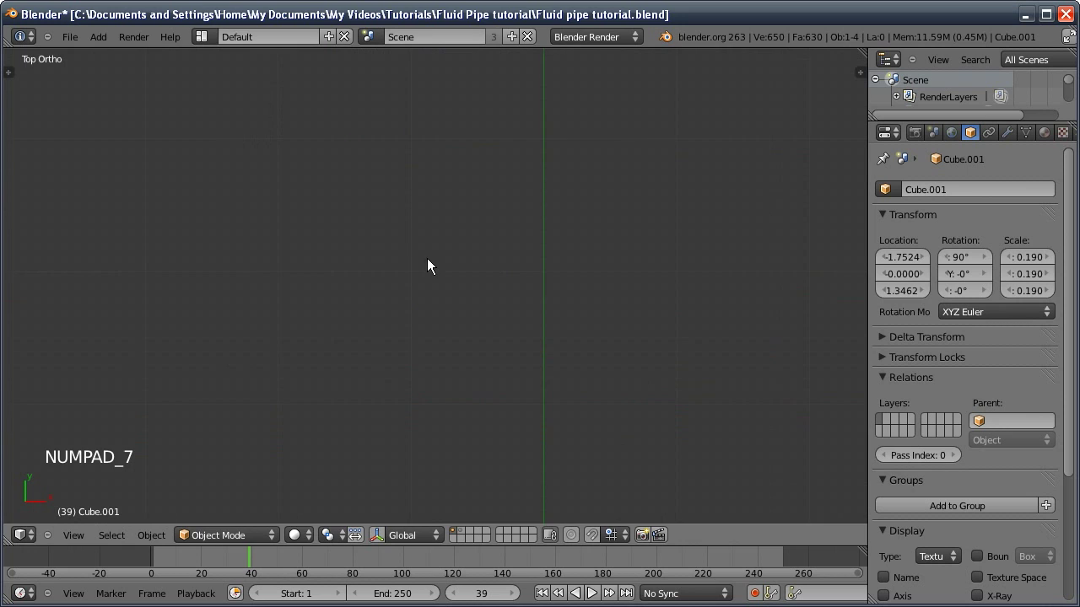
{"action": "middle_click_drag", "start_coordinate": [427, 266], "coordinate": [315, 347], "text": "shift"}
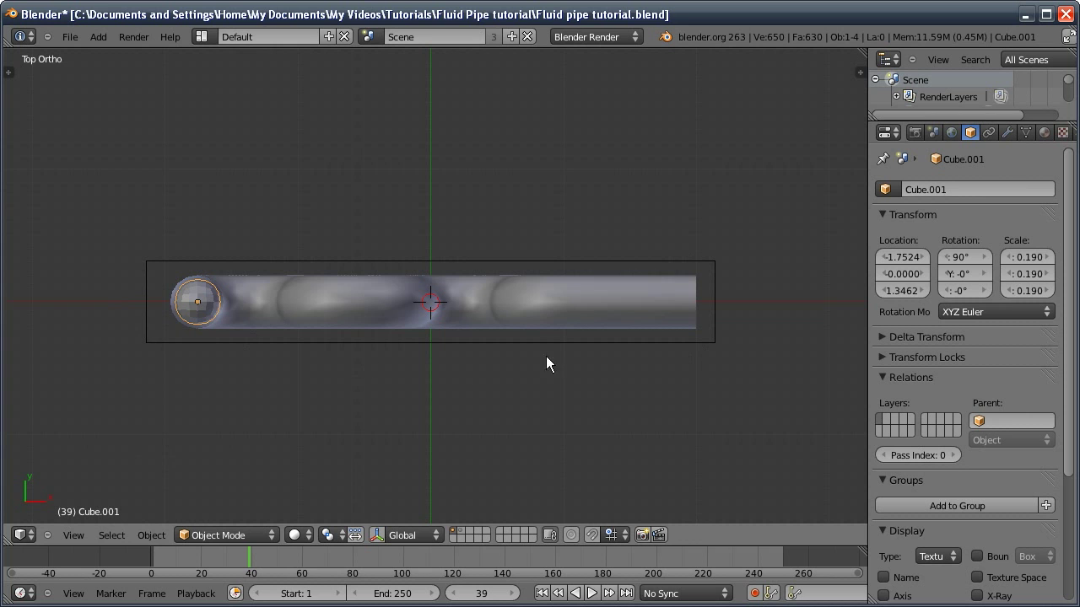
{"action": "middle_click_drag", "start_coordinate": [438, 431], "coordinate": [416, 270]}
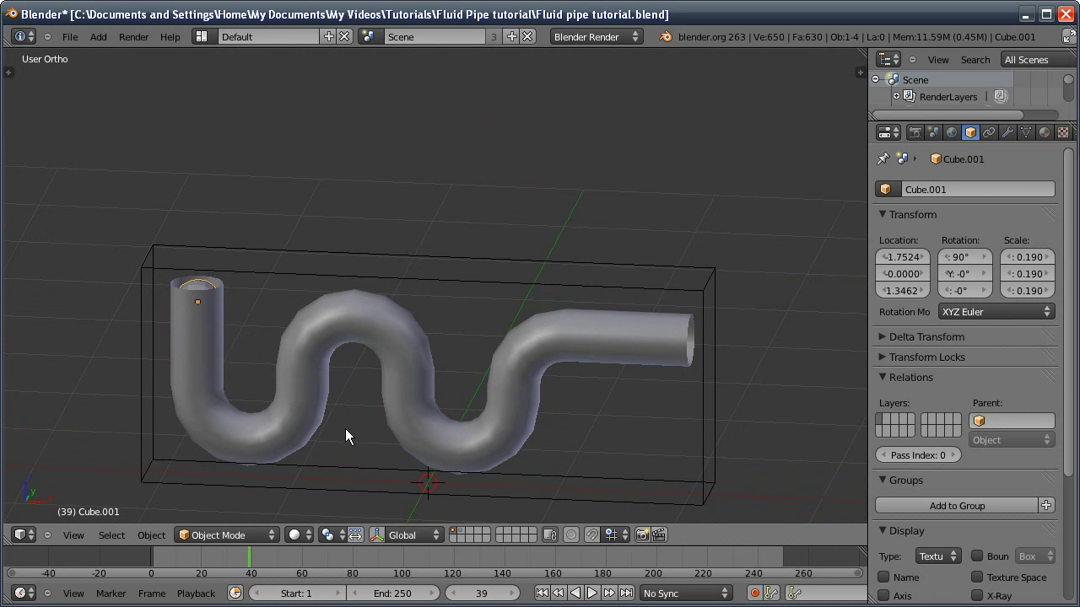
{"action": "middle_click_drag", "start_coordinate": [340, 428], "coordinate": [345, 344], "text": "shift"}
{"action": "left_click", "coordinate": [570, 211]}
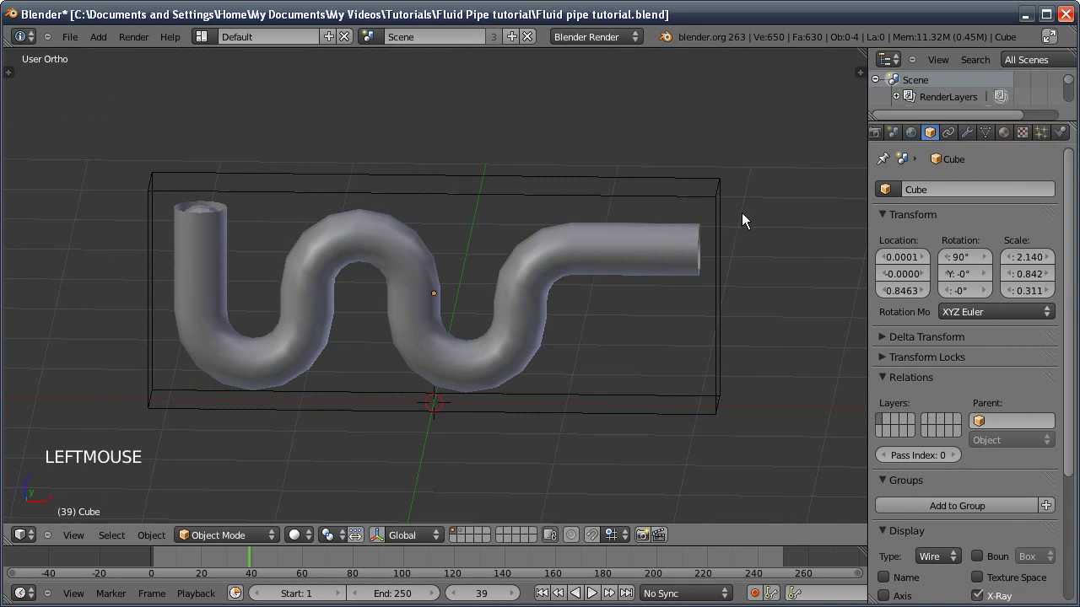
- At frame 1, make Cube a fluid Domain with Viewport Display set to Final
{"action": "left_click", "coordinate": [1061, 132]}
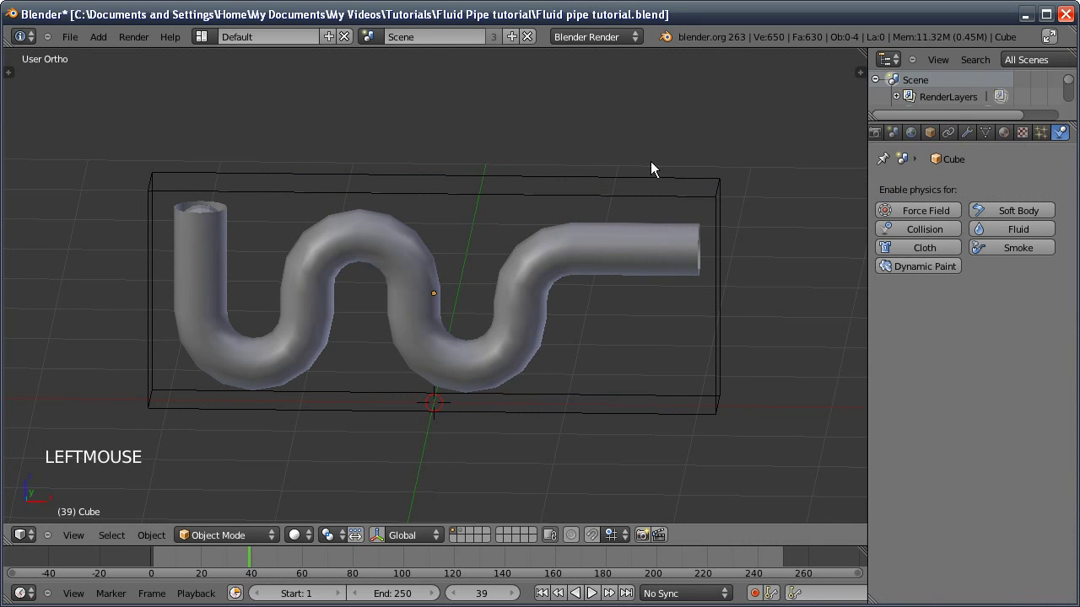
{"action": "double_click", "coordinate": [599, 184]}
{"action": "key", "text": "shift+Left"}
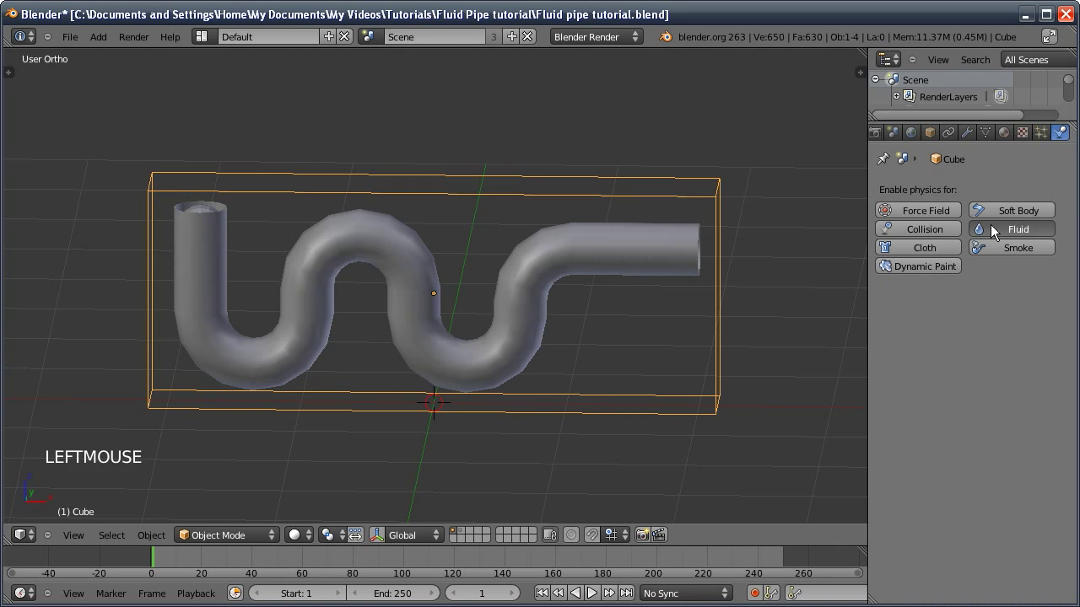
{"action": "left_click", "coordinate": [991, 225]}
{"action": "left_click", "coordinate": [972, 312]}
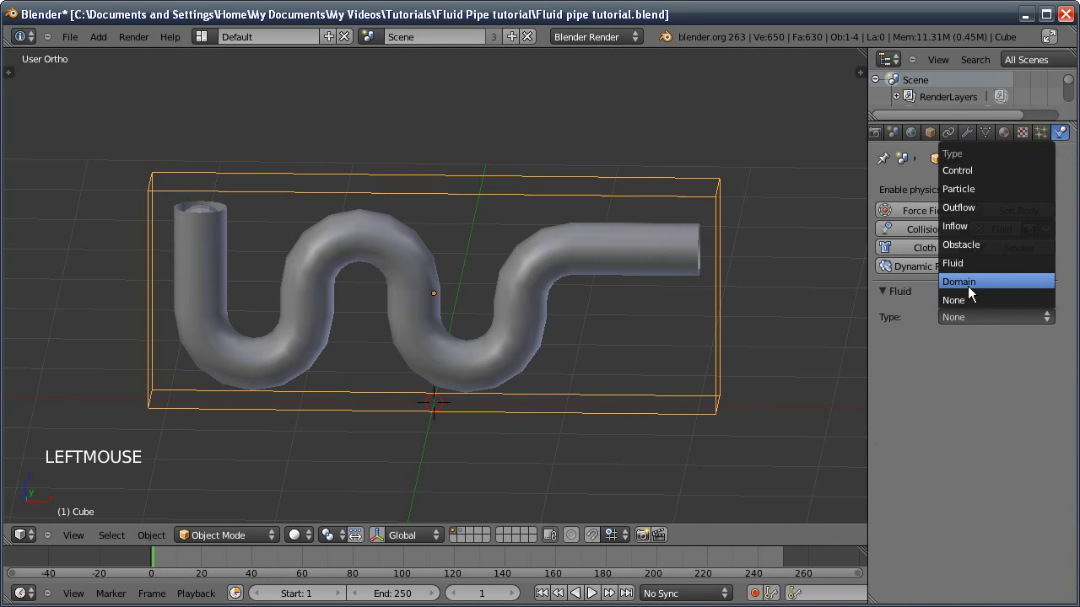
{"action": "left_click", "coordinate": [968, 286]}
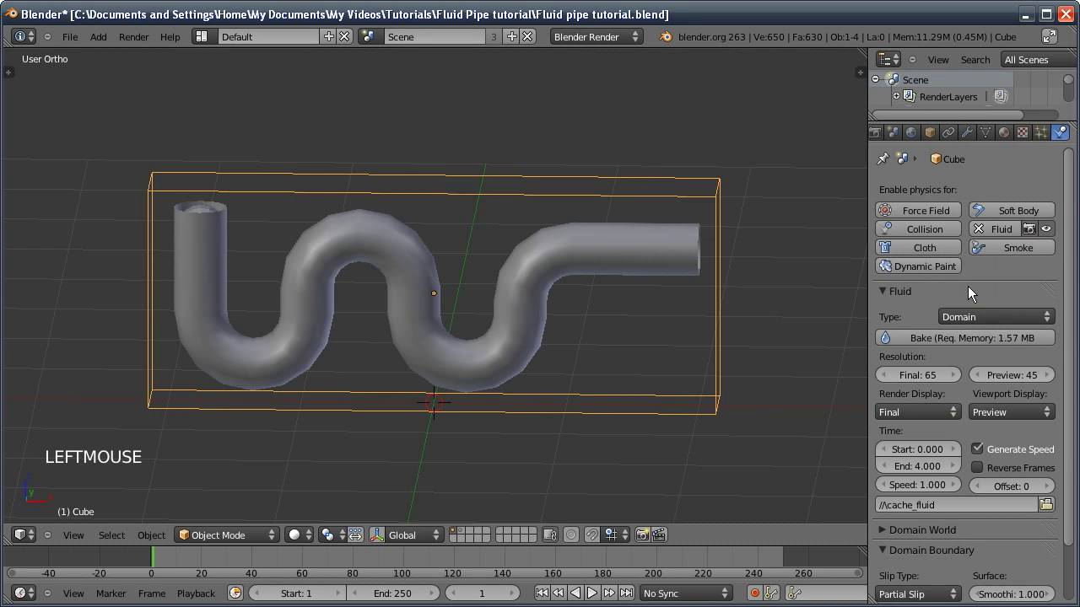
{"action": "left_click", "coordinate": [1001, 407]}
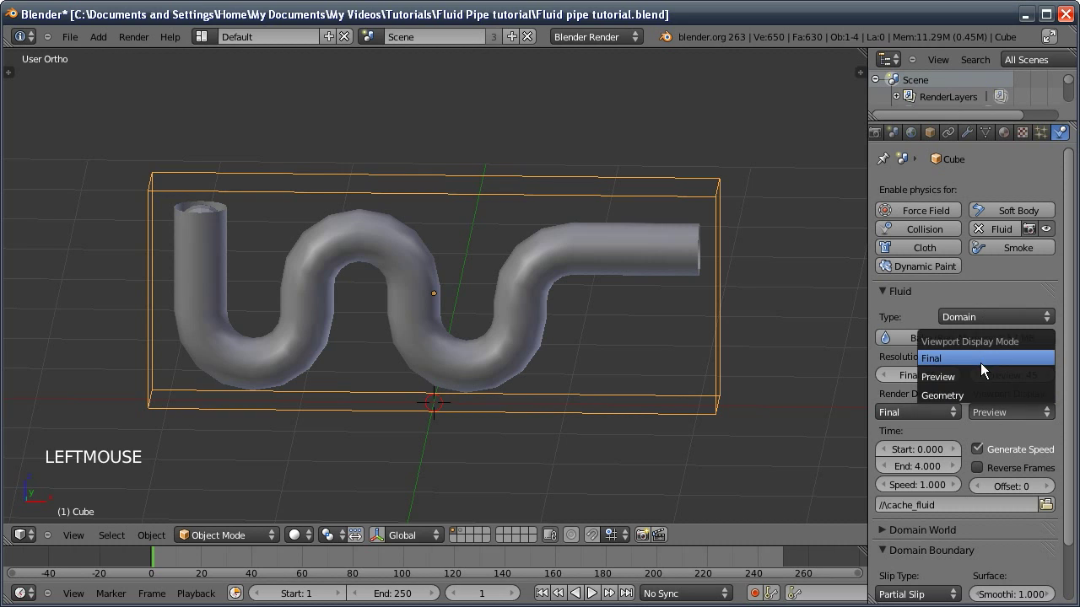
{"action": "left_click", "coordinate": [981, 363]}
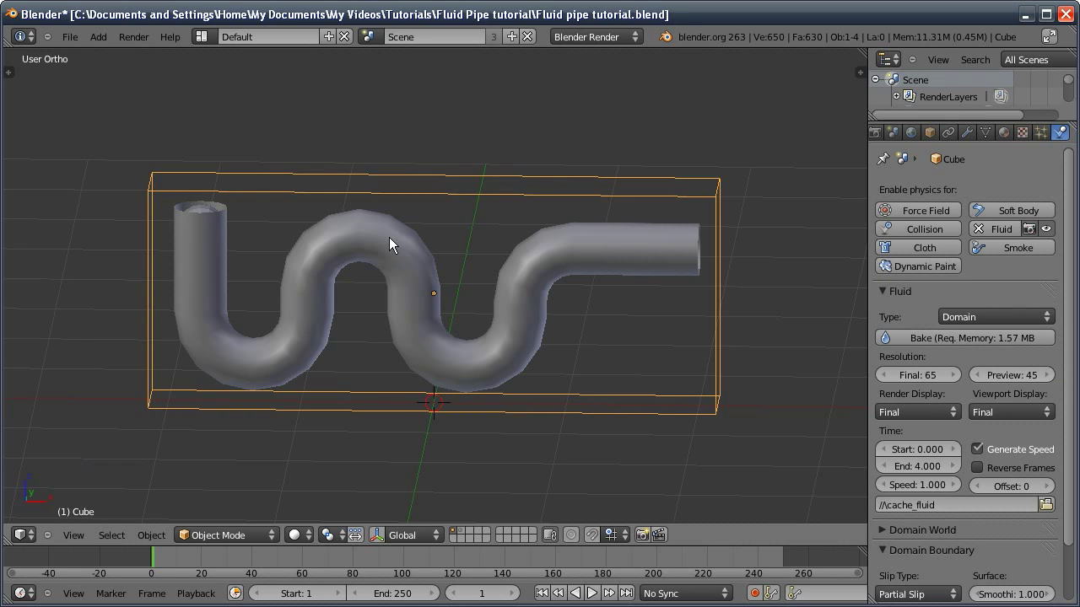
- Make Cube.001 a fluid Inflow with a Z inflow velocity of -0.5
{"action": "left_click", "coordinate": [201, 212]}
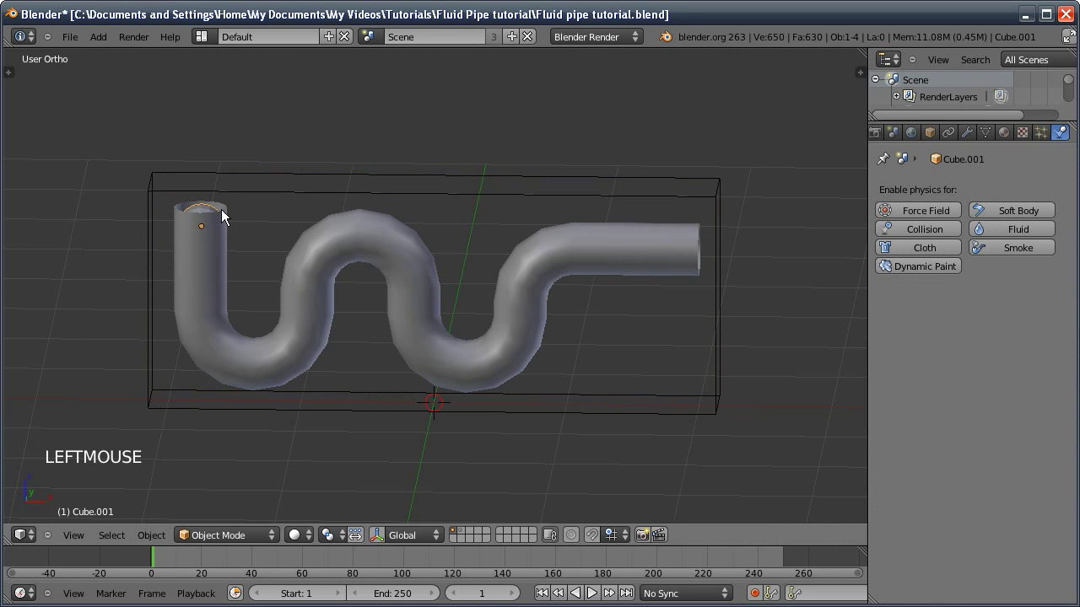
{"action": "left_click", "coordinate": [997, 228]}
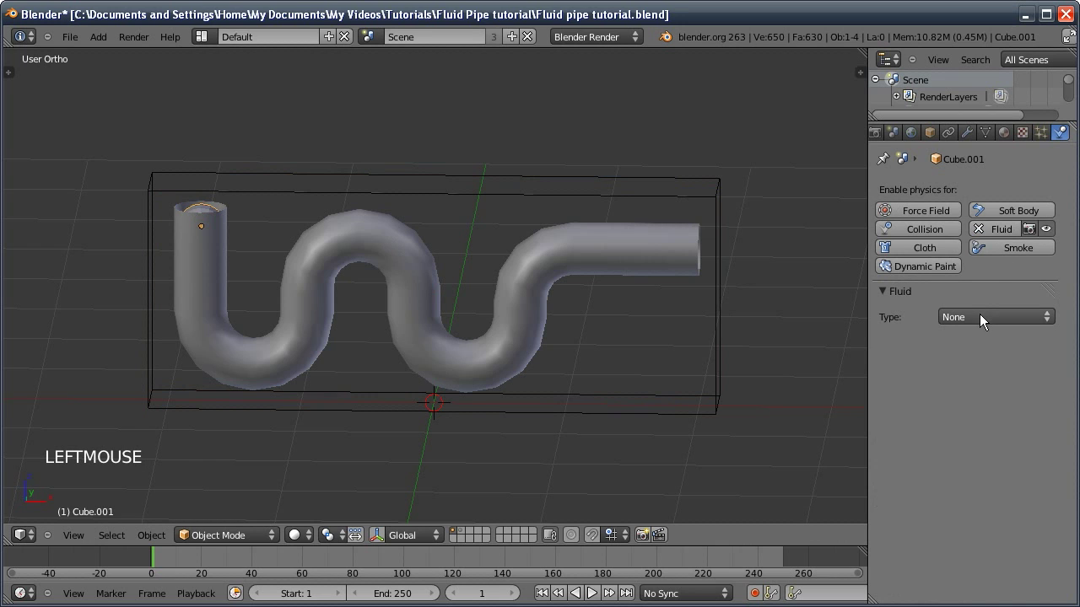
{"action": "left_click", "coordinate": [978, 316]}
{"action": "left_click", "coordinate": [979, 226]}
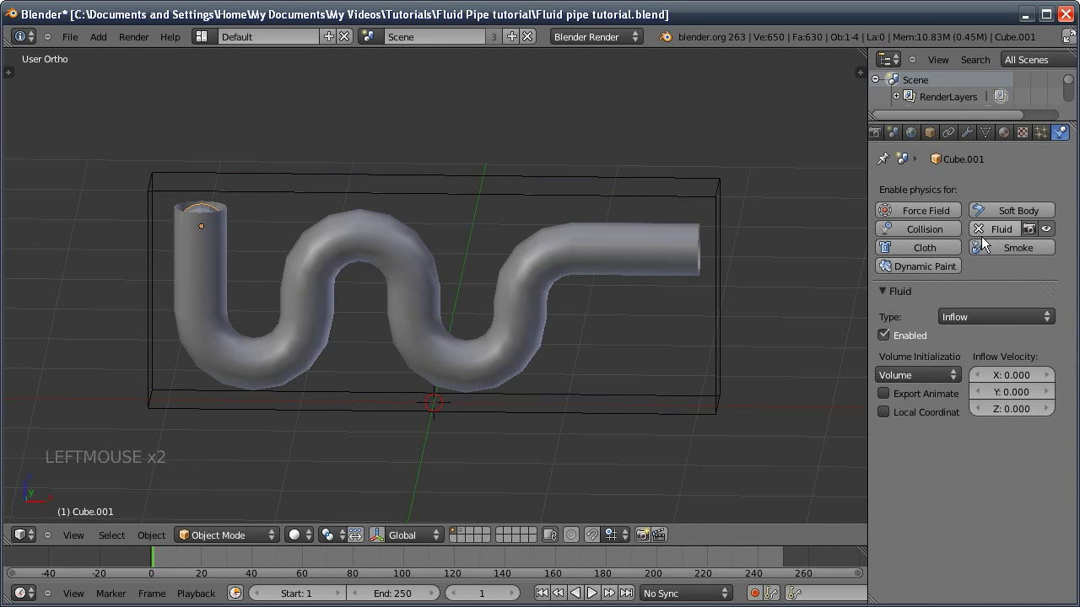
{"action": "left_click", "coordinate": [1012, 409]}
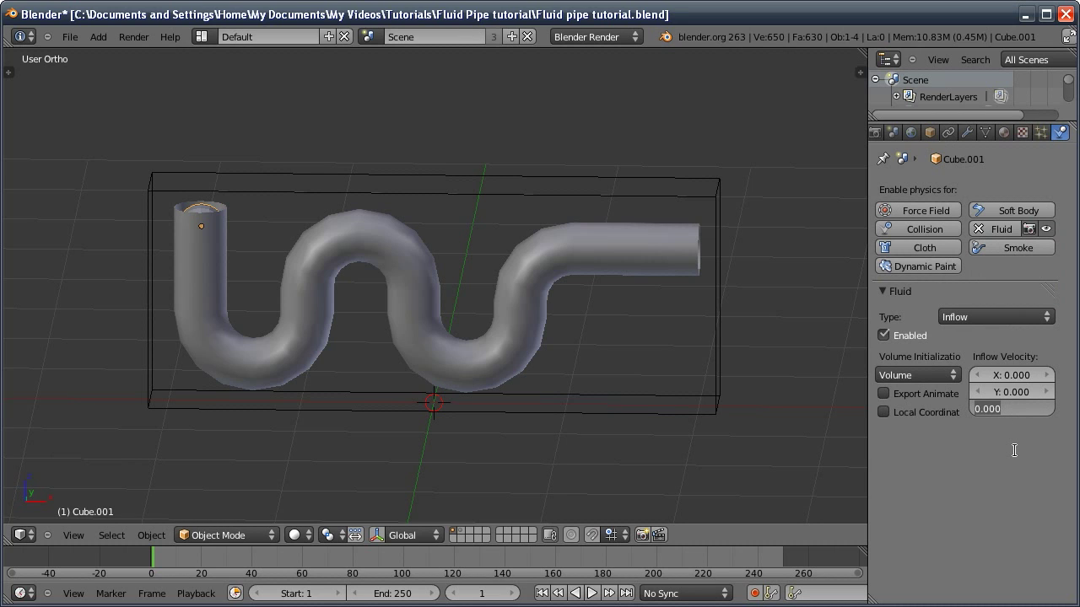
{"action": "type", "text": "-0.5"}
{"action": "key", "text": "Return"}
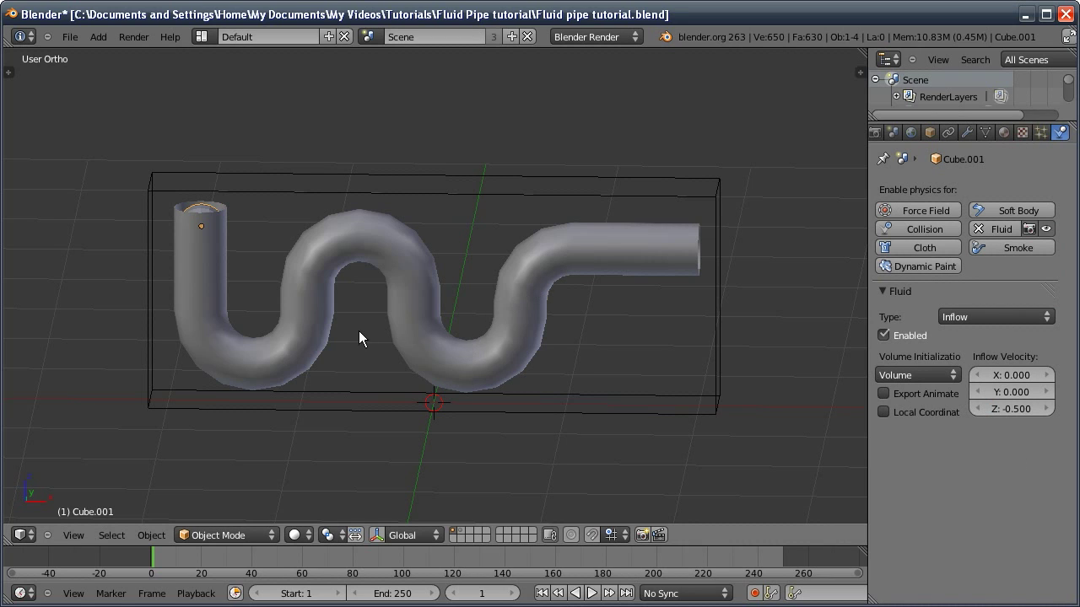
{"action": "left_click", "coordinate": [351, 239]}
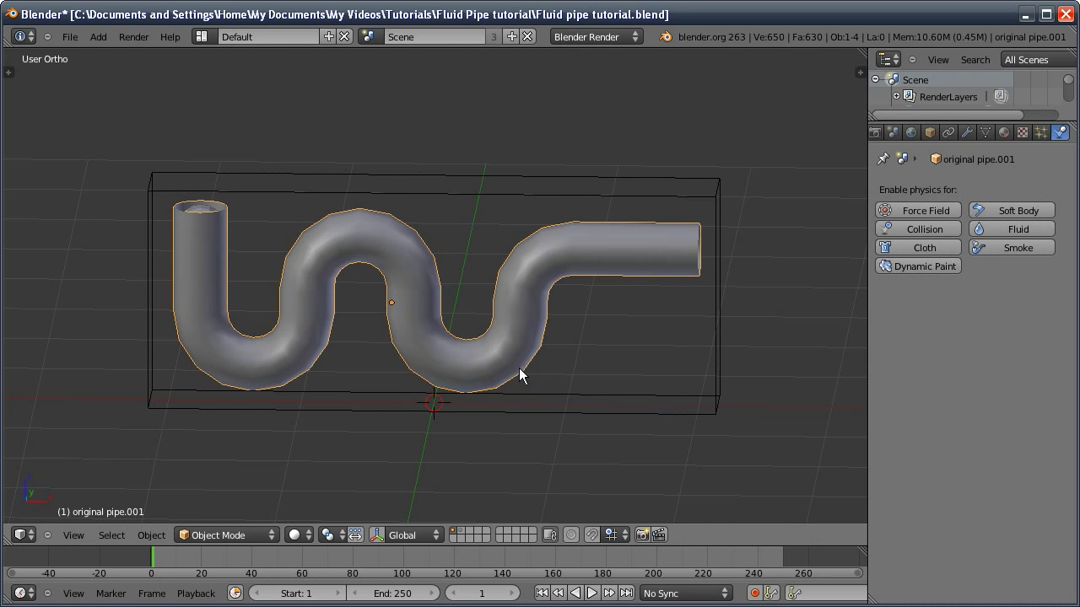
- Turn the pipe original pipe.001 into a fluid Obstacle using Partial Slip at 0.200
{"action": "left_click", "coordinate": [996, 227]}
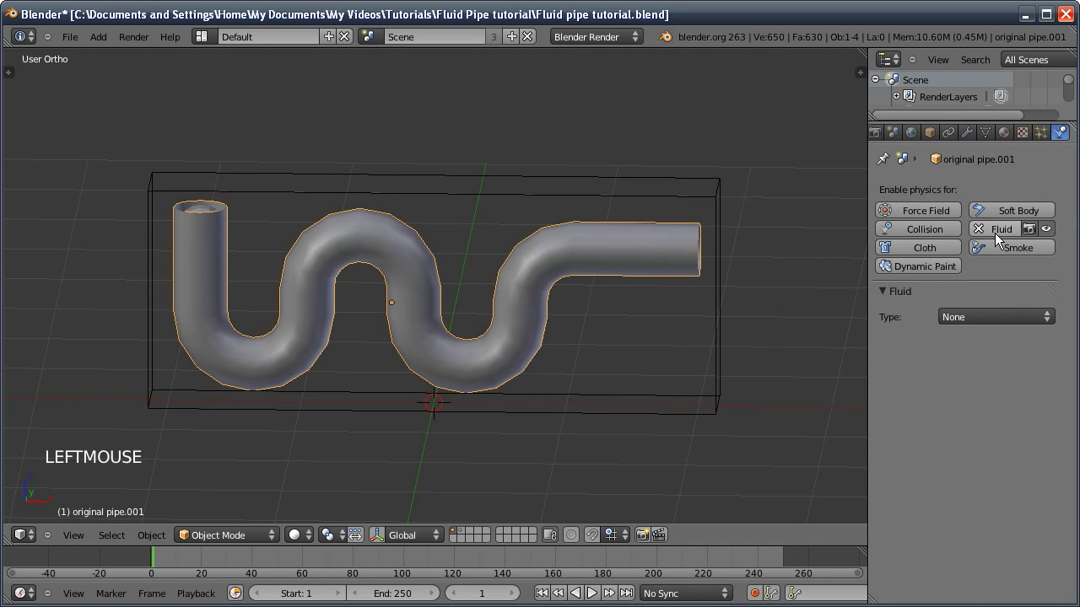
{"action": "left_click", "coordinate": [970, 316]}
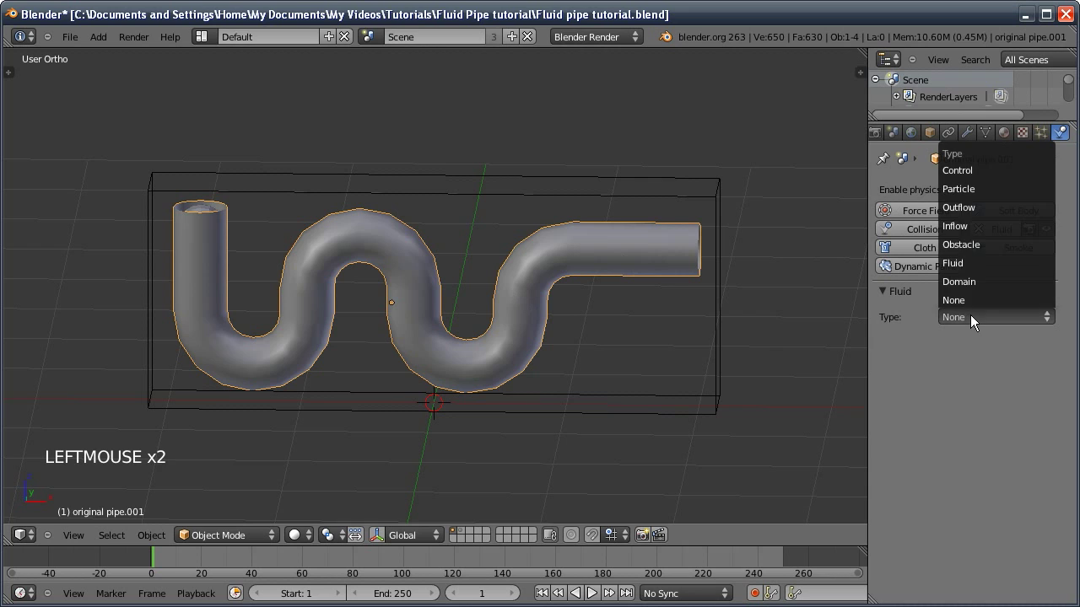
{"action": "left_click", "coordinate": [976, 244]}
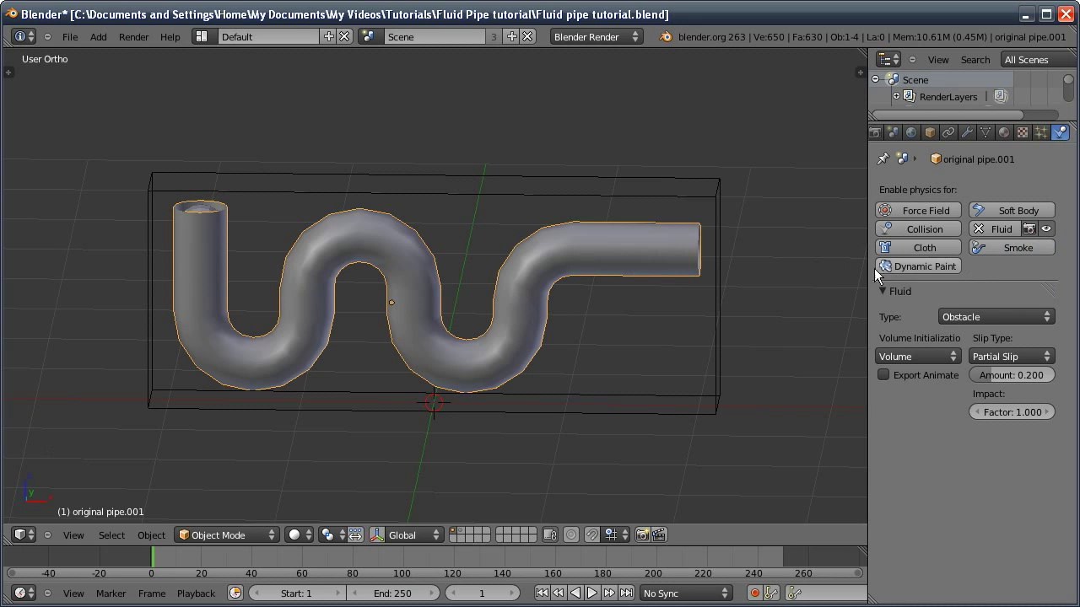
{"action": "middle_click_drag", "start_coordinate": [237, 229], "coordinate": [289, 299]}
{"action": "middle_click_drag", "start_coordinate": [494, 294], "coordinate": [387, 223]}
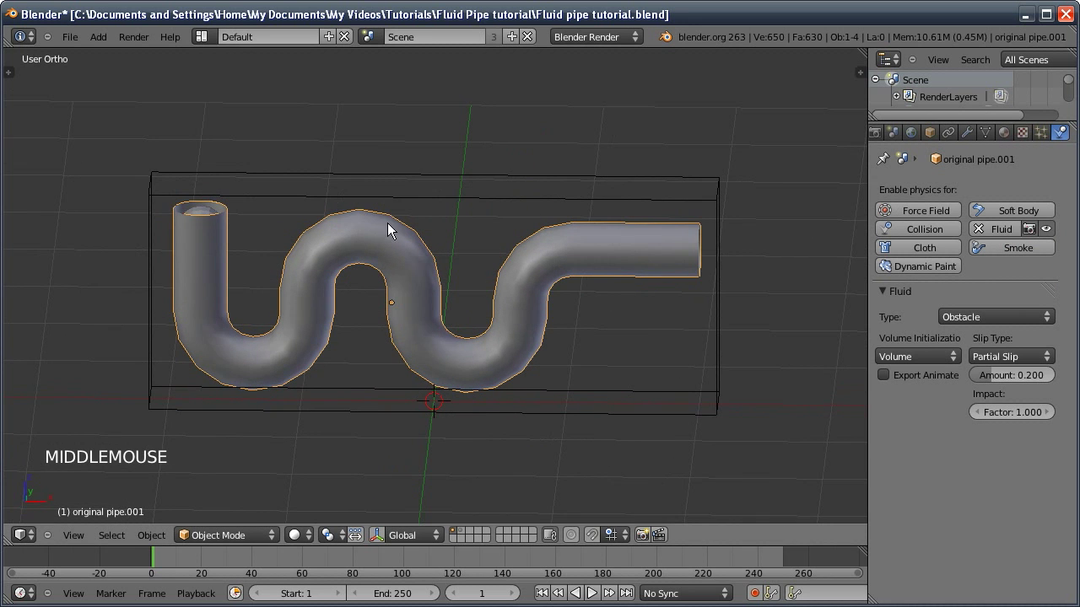
- Run a brief test bake on the domain Cube and scrub to frame 18
{"action": "left_click", "coordinate": [197, 211]}
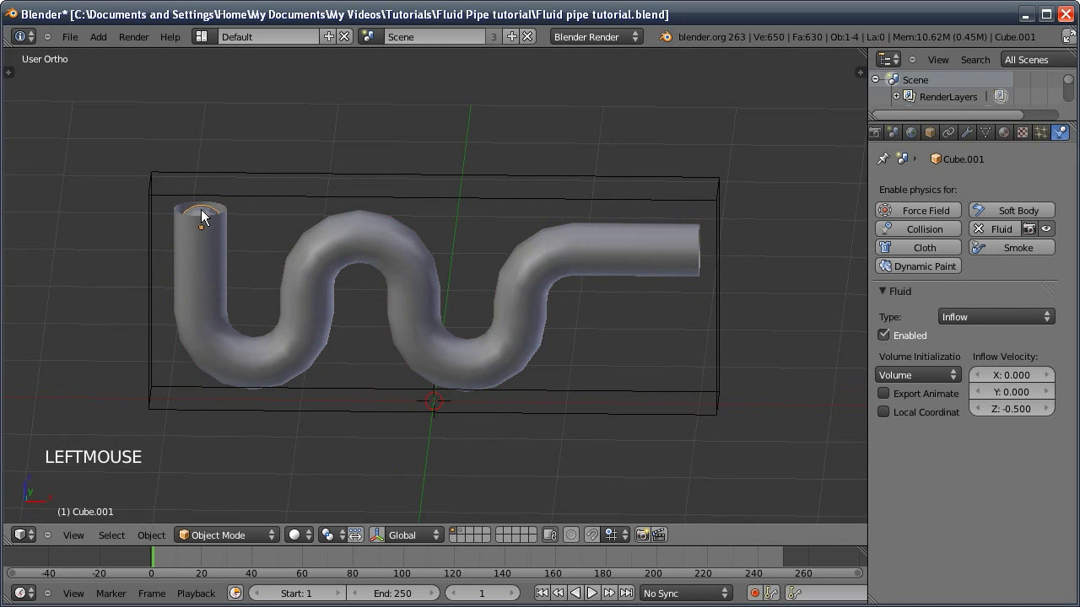
{"action": "left_click", "coordinate": [288, 200]}
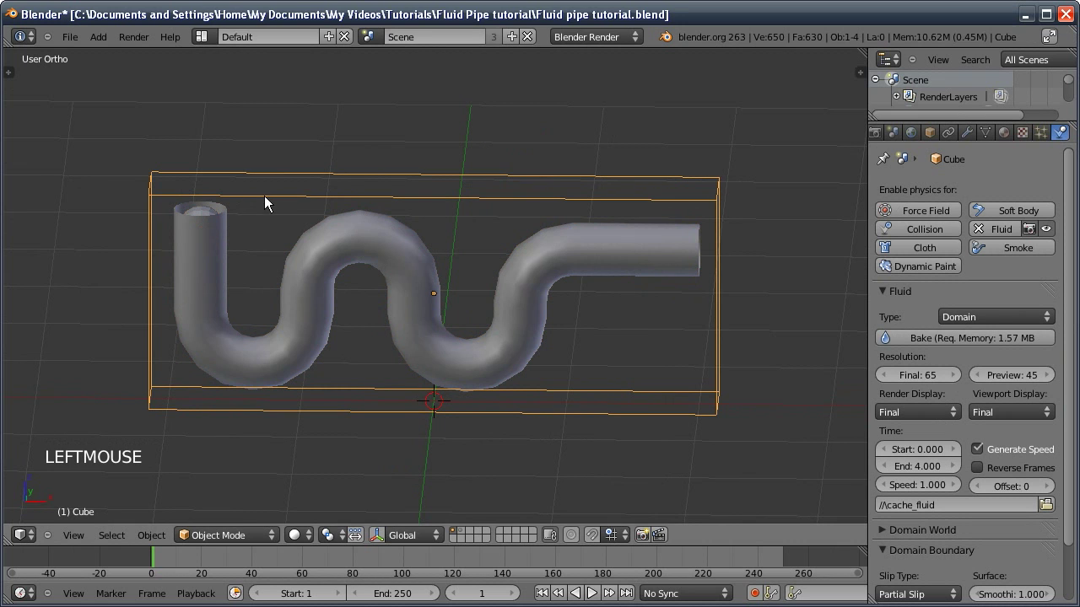
{"action": "left_click", "coordinate": [906, 336]}
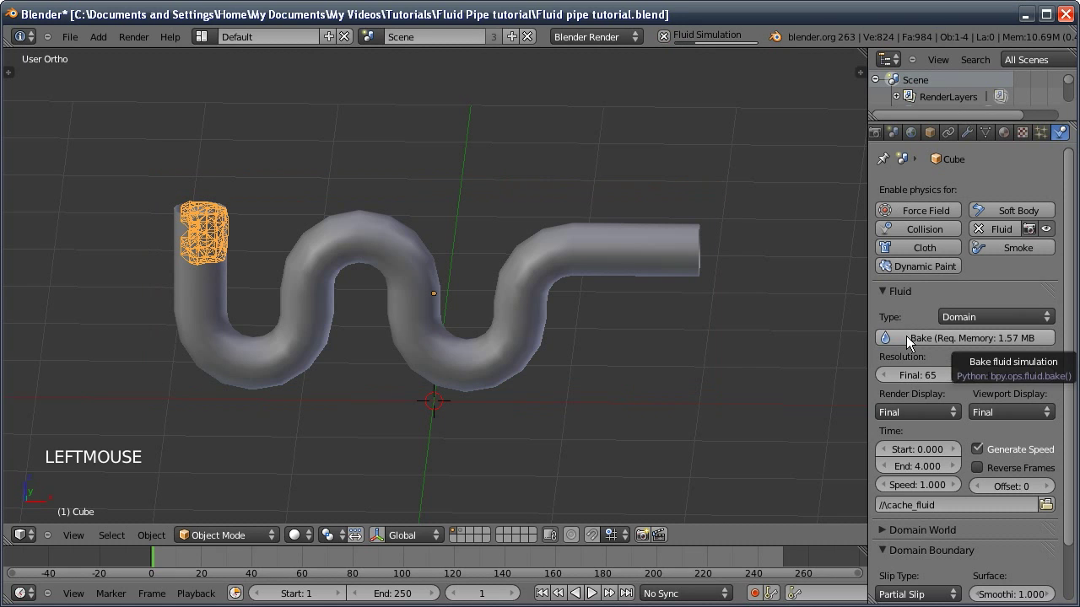
{"action": "left_click", "coordinate": [666, 36]}
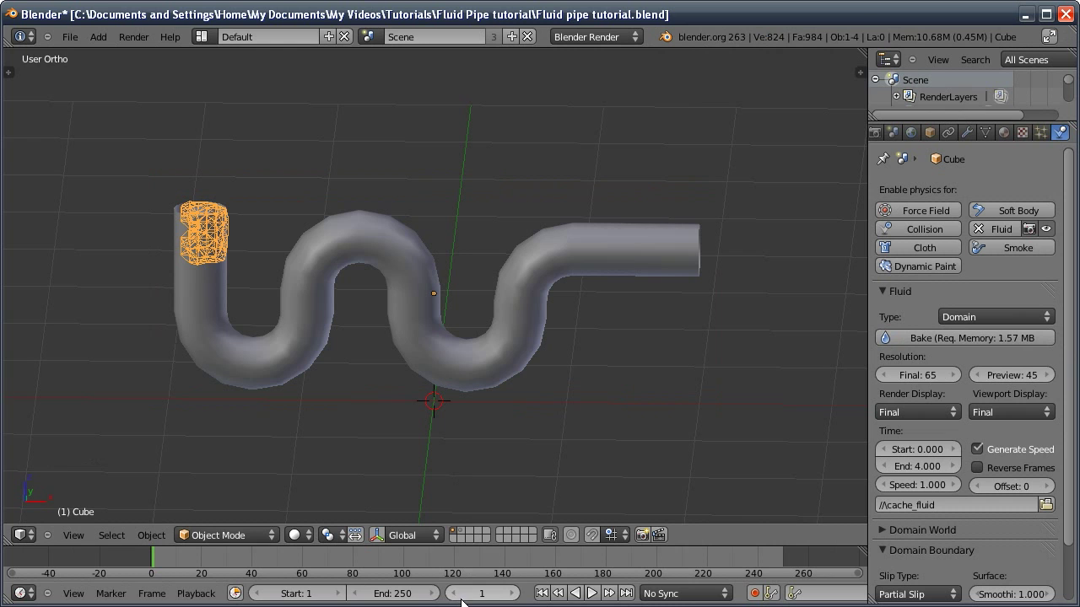
{"action": "left_click_drag", "start_coordinate": [466, 599], "coordinate": [489, 601]}
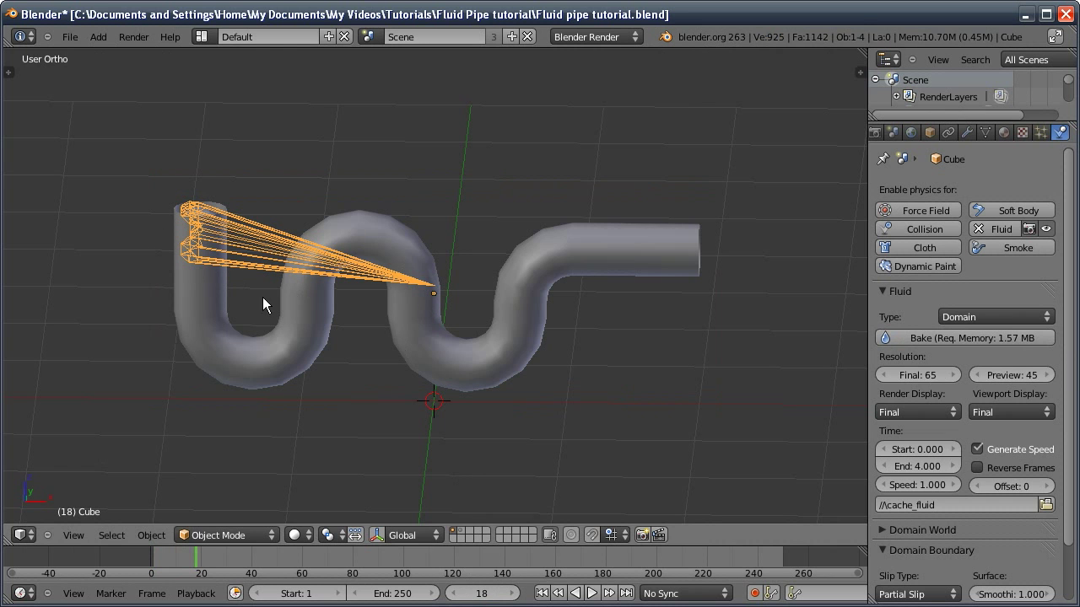
{"action": "mouse_move", "coordinate": [281, 306]}
{"action": "middle_mouse_down"}
{"action": "mouse_move", "coordinate": [367, 307]}
{"action": "mouse_move", "coordinate": [287, 315]}
{"action": "middle_mouse_up"}
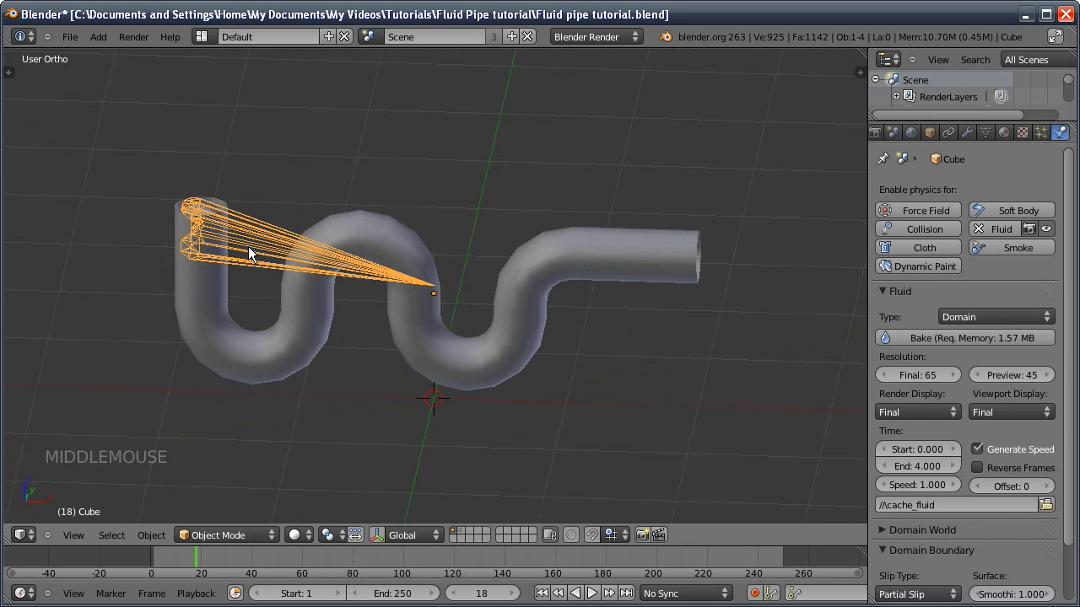
{"action": "middle_click_drag", "start_coordinate": [379, 287], "coordinate": [496, 315]}
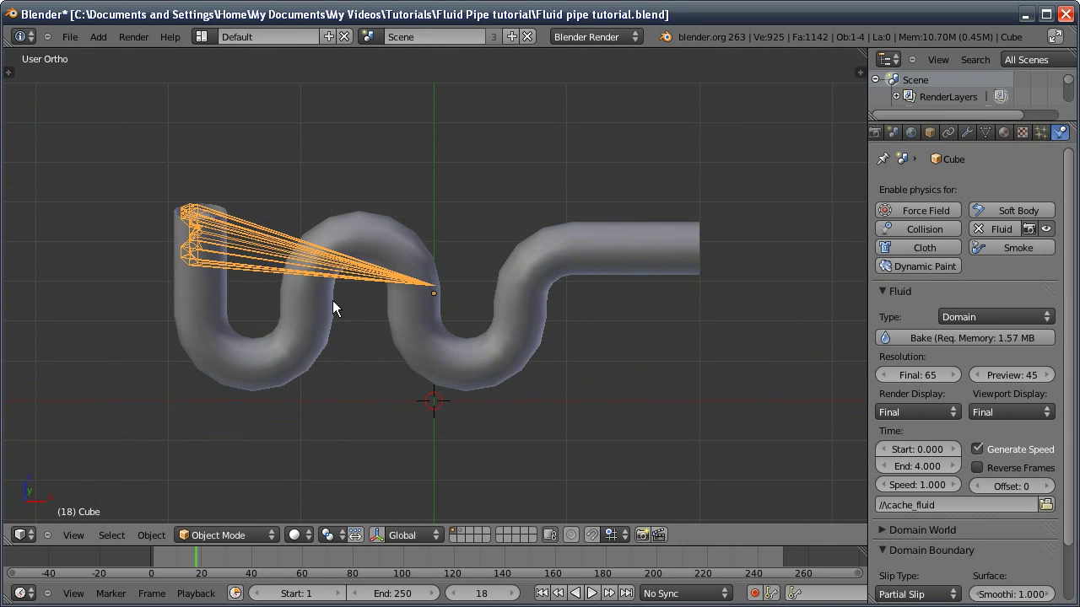
{"action": "left_click", "coordinate": [575, 244]}
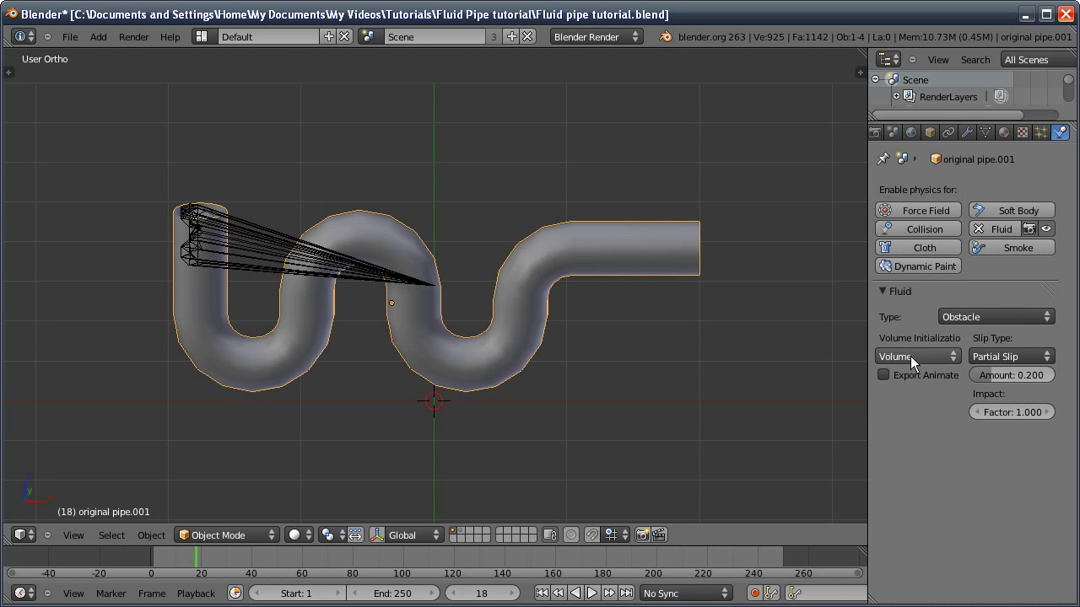
- Set the pipe obstacle's Volume Initialization to Shell
{"action": "middle_click_drag", "start_coordinate": [309, 305], "coordinate": [189, 221]}
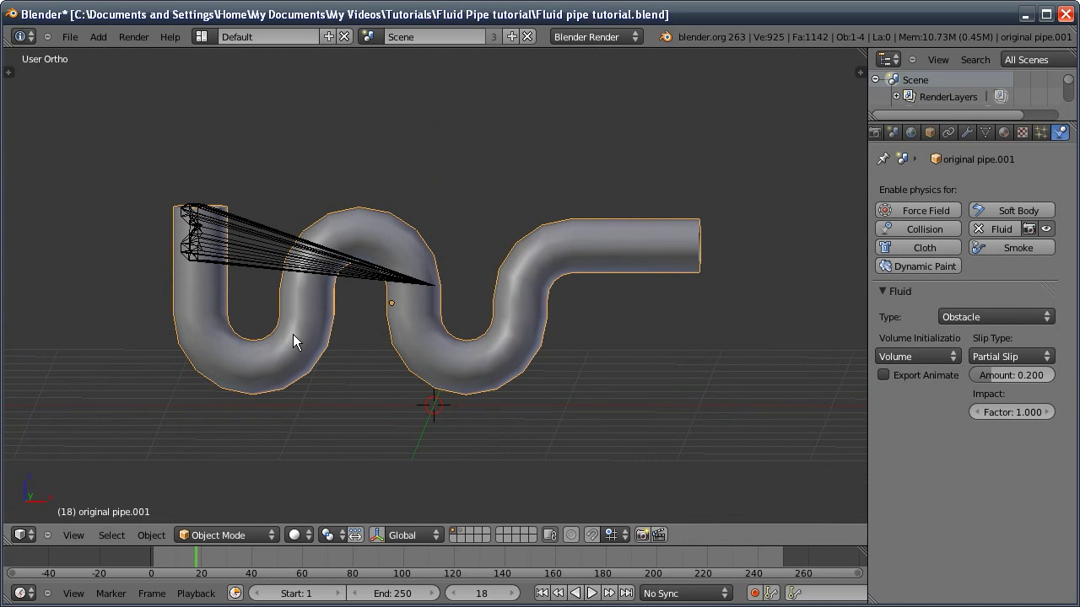
{"action": "mouse_move", "coordinate": [522, 307]}
{"action": "middle_mouse_down"}
{"action": "mouse_move", "coordinate": [248, 302]}
{"action": "mouse_move", "coordinate": [181, 241]}
{"action": "mouse_move", "coordinate": [222, 236]}
{"action": "mouse_move", "coordinate": [209, 247]}
{"action": "mouse_move", "coordinate": [391, 301]}
{"action": "mouse_move", "coordinate": [291, 280]}
{"action": "mouse_move", "coordinate": [443, 273]}
{"action": "mouse_move", "coordinate": [591, 287]}
{"action": "middle_mouse_up"}
{"action": "left_click", "coordinate": [913, 356]}
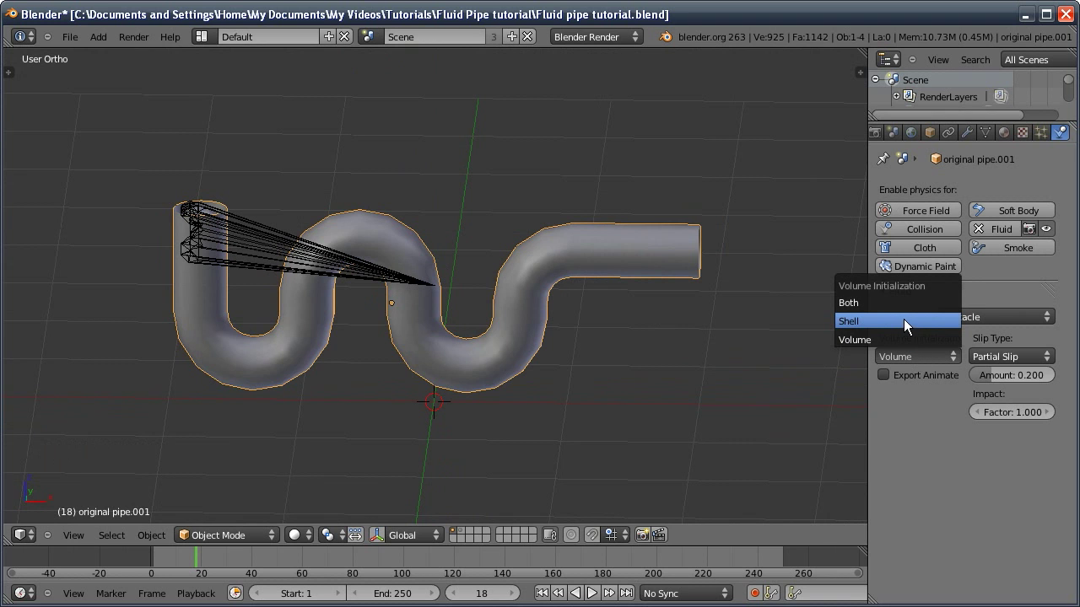
{"action": "left_click", "coordinate": [900, 320]}
{"action": "middle_click_drag", "start_coordinate": [229, 253], "coordinate": [321, 258]}
{"action": "middle_click_drag", "start_coordinate": [621, 293], "coordinate": [433, 345]}
{"action": "left_click", "coordinate": [899, 353]}
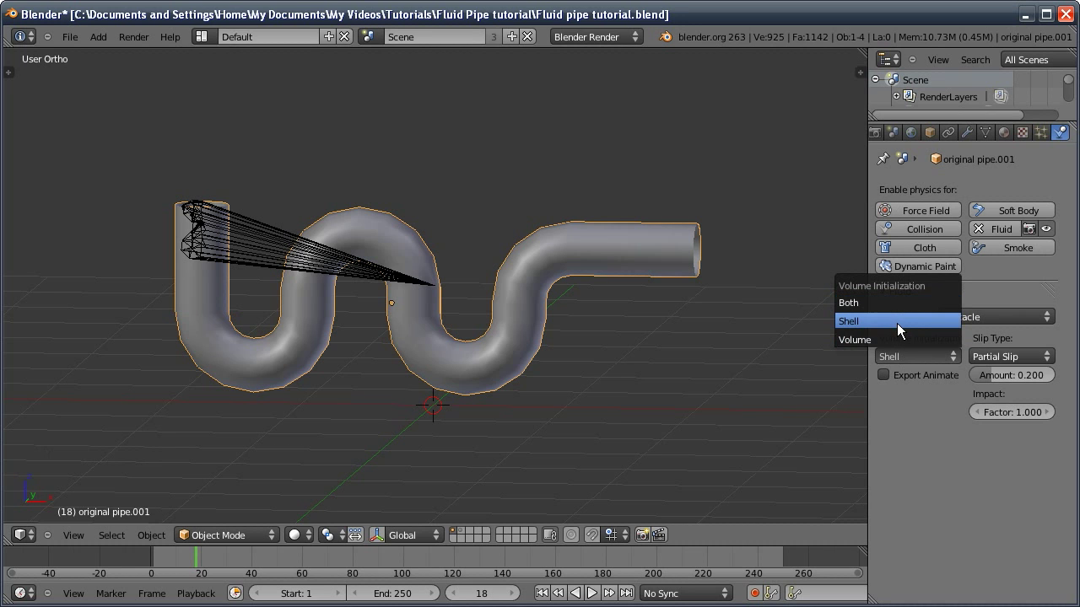
{"action": "left_click", "coordinate": [896, 323]}
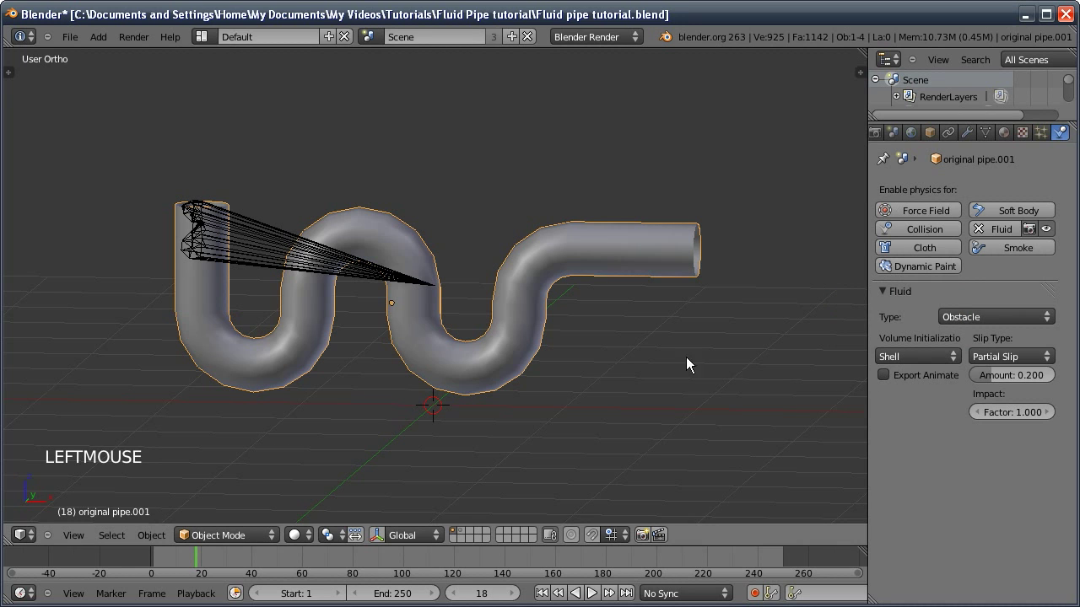
- Cycle through the overlapping objects at the pipe's end to reach the domain Cube
{"action": "middle_click_drag", "start_coordinate": [686, 357], "coordinate": [416, 373]}
{"action": "left_click", "coordinate": [248, 226]}
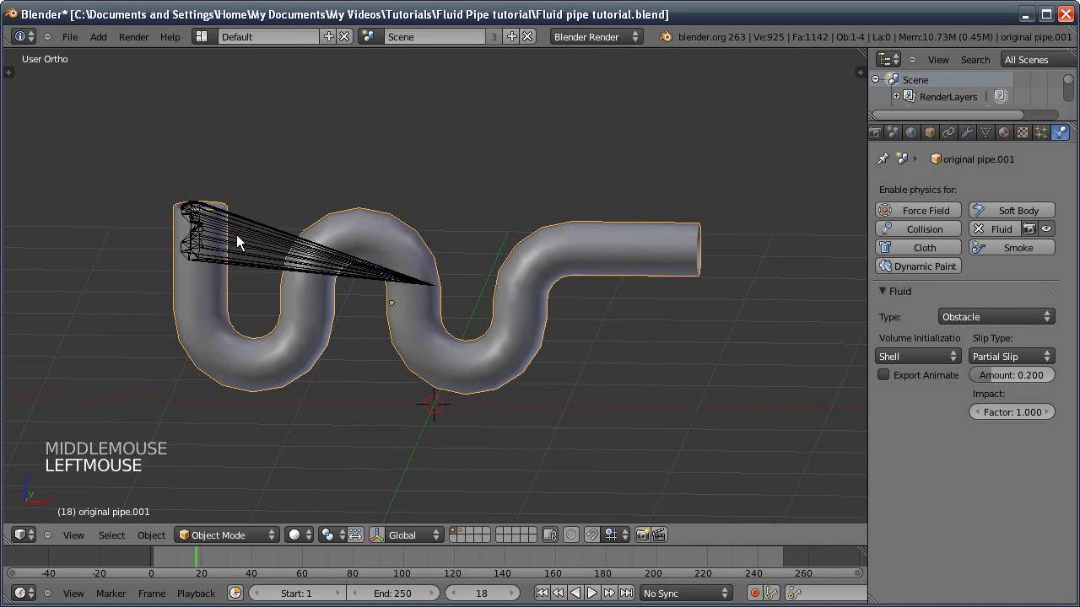
{"action": "left_click", "coordinate": [191, 214]}
{"action": "left_click", "coordinate": [191, 216]}
{"action": "left_click", "coordinate": [192, 217]}
- Re-bake the fluid from the domain Cube and advance to frame 120
{"action": "left_click", "coordinate": [197, 221]}
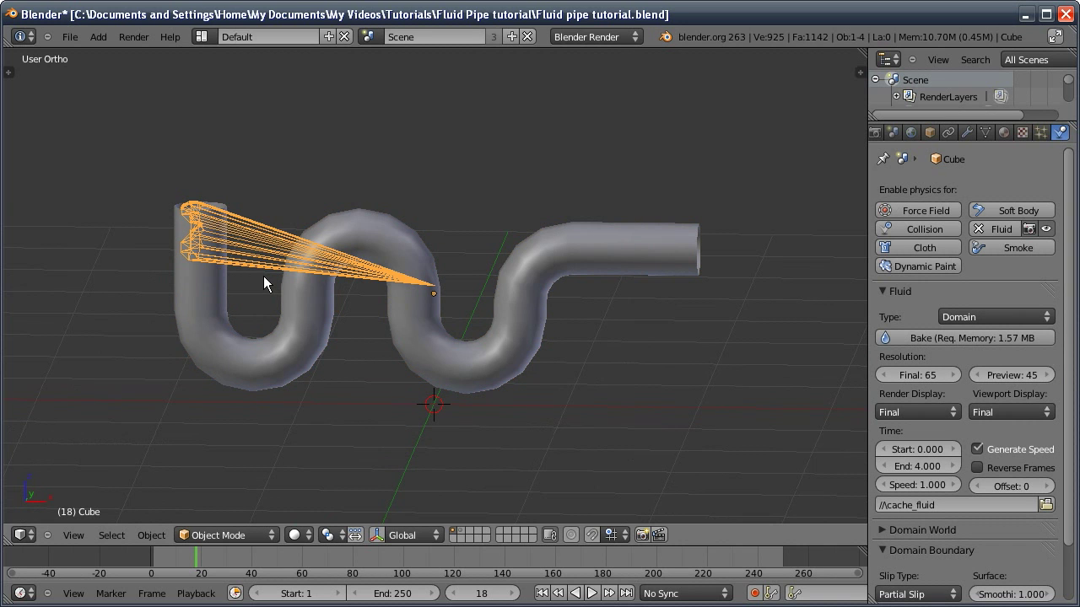
{"action": "middle_click_drag", "start_coordinate": [234, 171], "coordinate": [190, 232]}
{"action": "middle_click_drag", "start_coordinate": [386, 336], "coordinate": [407, 286]}
{"action": "left_click", "coordinate": [905, 339]}
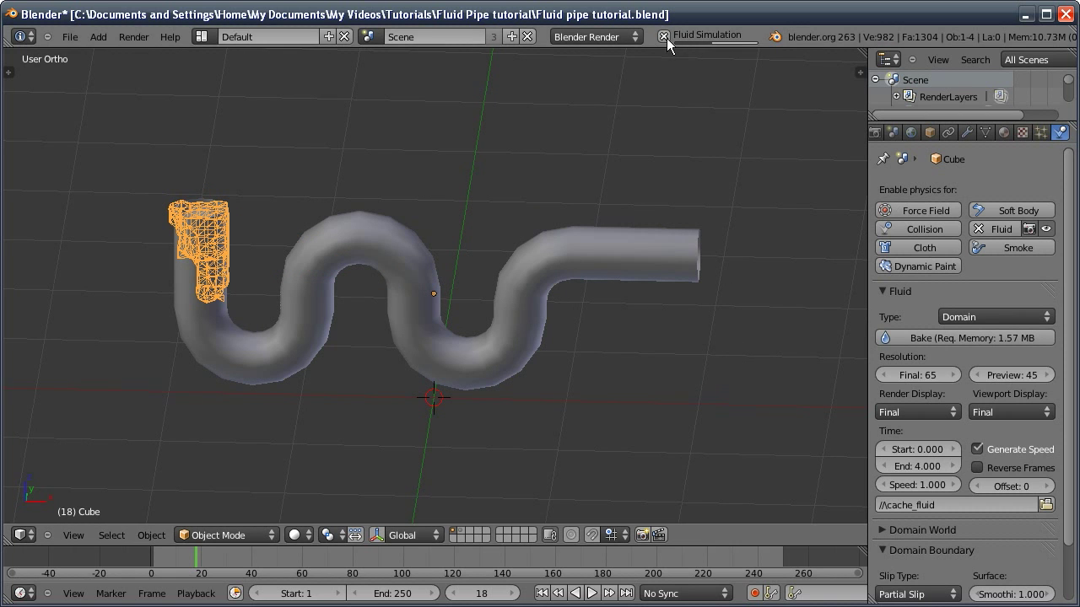
{"action": "left_click", "coordinate": [666, 38]}
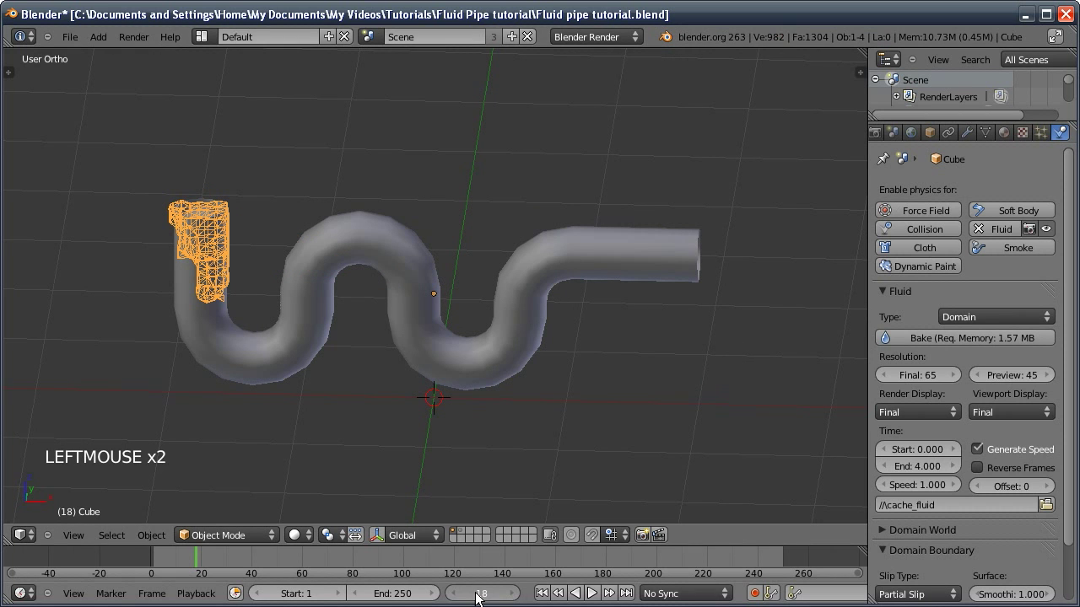
{"action": "left_click_drag", "start_coordinate": [480, 594], "coordinate": [535, 600]}
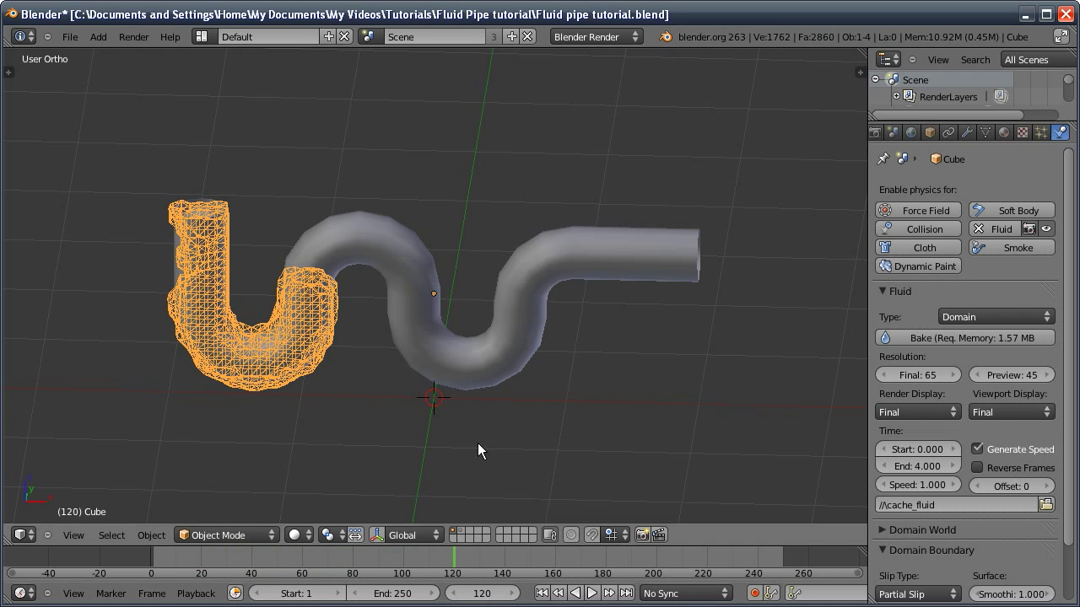
- Switch to front view and add a Subdivision Surface modifier to the pipe
{"action": "middle_click_drag", "start_coordinate": [417, 309], "coordinate": [402, 262]}
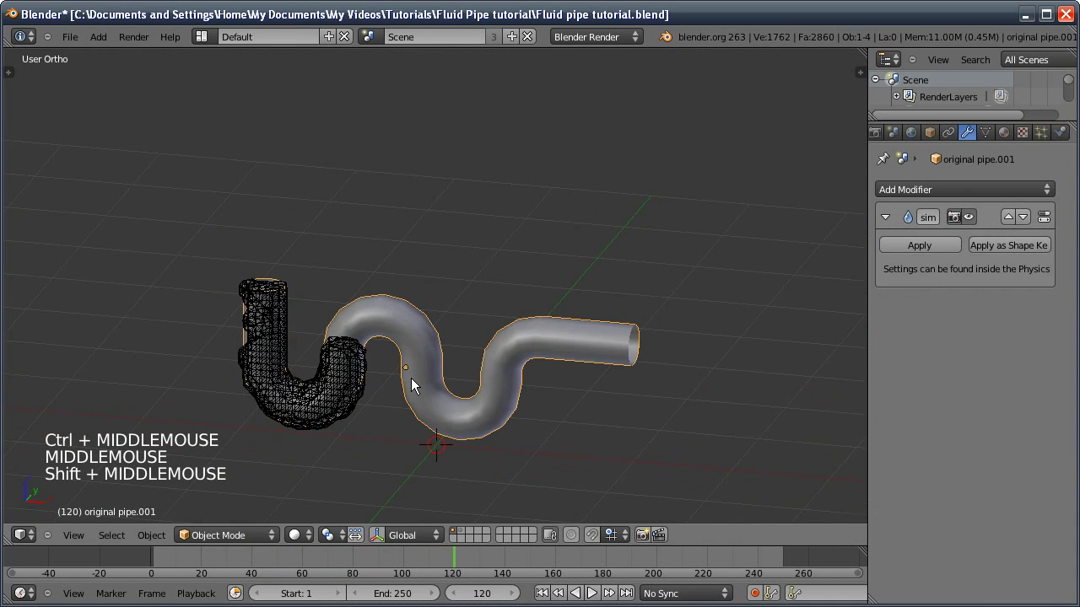
{"action": "middle_click_drag", "start_coordinate": [411, 385], "coordinate": [410, 385], "text": "shift"}
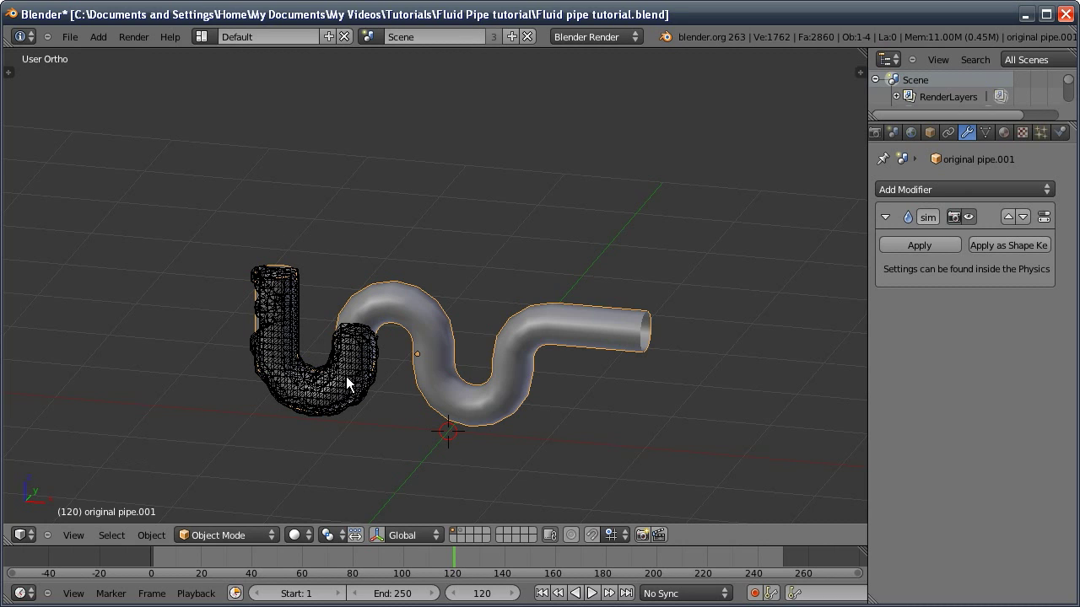
{"action": "key", "text": "KP_1"}
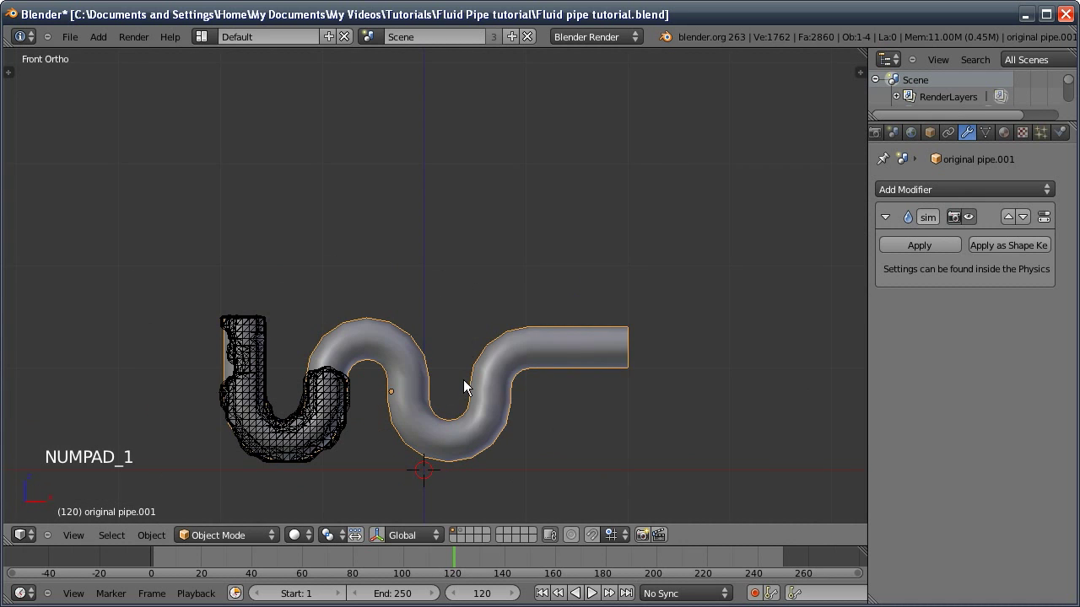
{"action": "middle_click_drag", "start_coordinate": [428, 411], "coordinate": [409, 380], "text": "shift"}
{"action": "middle_click_drag", "start_coordinate": [409, 379], "coordinate": [380, 245], "text": "ctrl"}
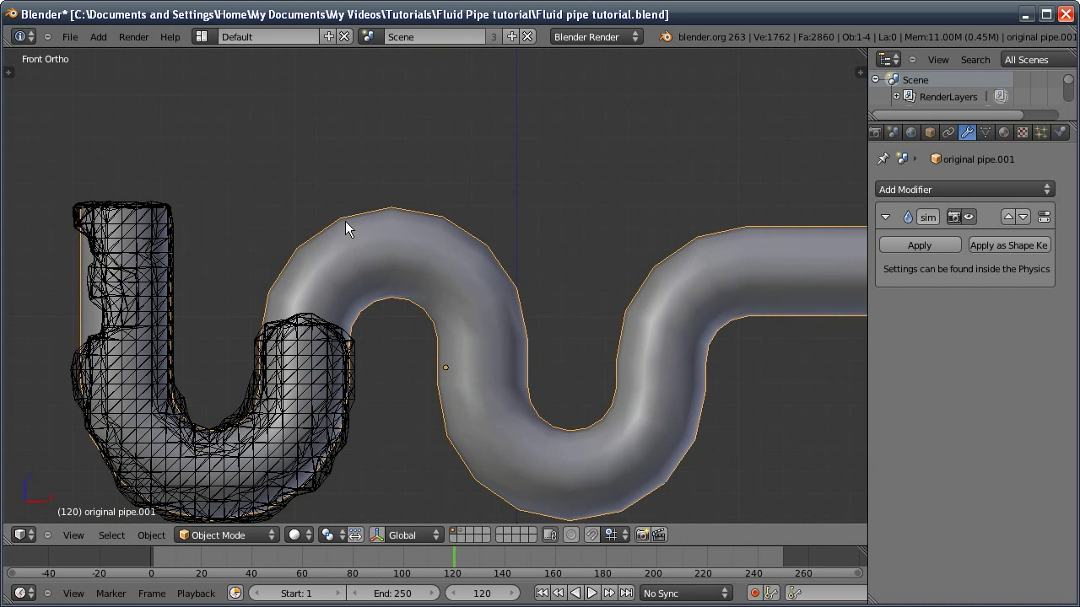
{"action": "left_click", "coordinate": [902, 189]}
{"action": "left_click", "coordinate": [698, 447]}
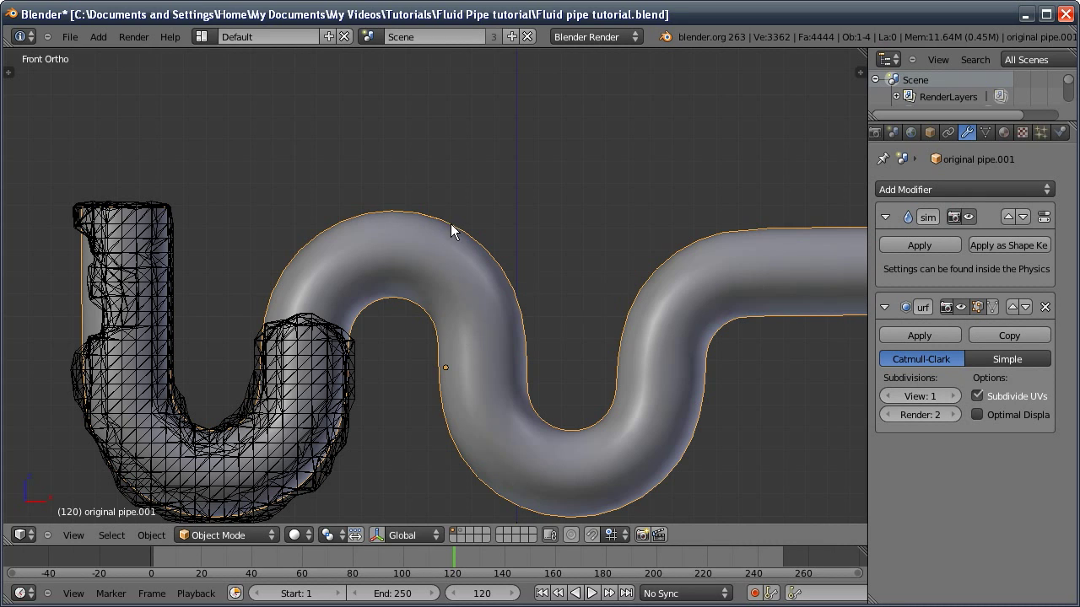
- Apply the Subdivision Surface modifier and check the denser pipe mesh in Edit Mode
{"action": "left_click", "coordinate": [1012, 307]}
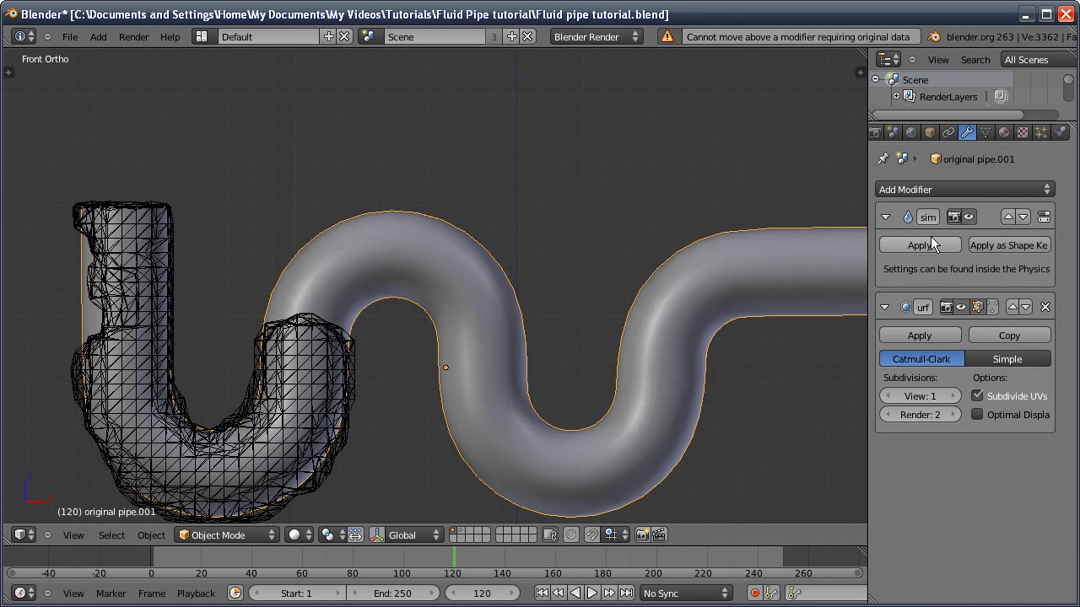
{"action": "key", "text": "Tab"}
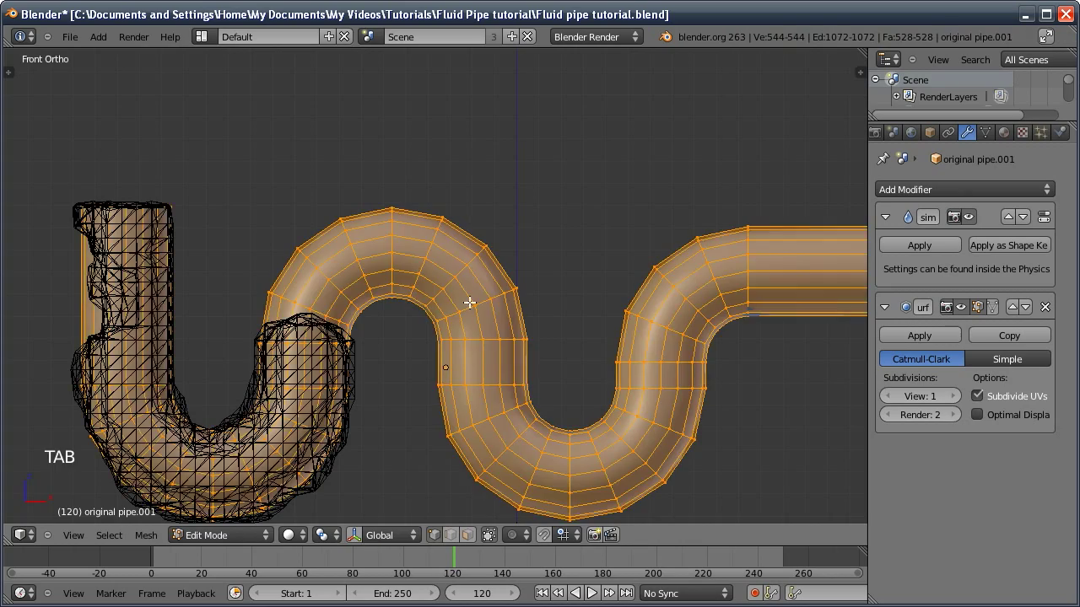
{"action": "middle_click_drag", "start_coordinate": [470, 303], "coordinate": [414, 308]}
{"action": "key", "text": "Tab"}
{"action": "middle_click_drag", "start_coordinate": [548, 404], "coordinate": [525, 356]}
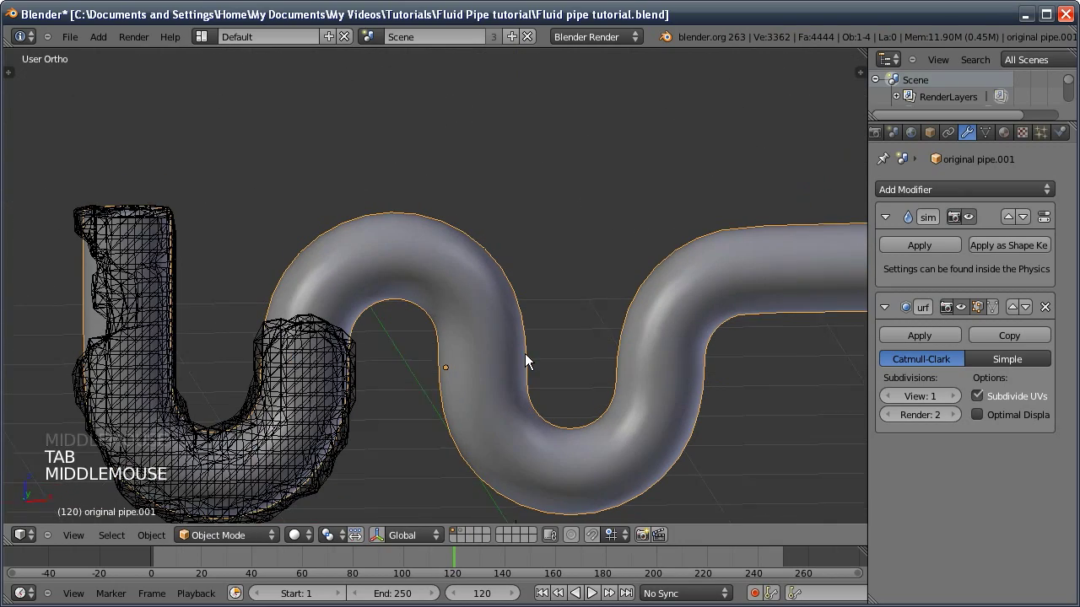
{"action": "left_click", "coordinate": [903, 335]}
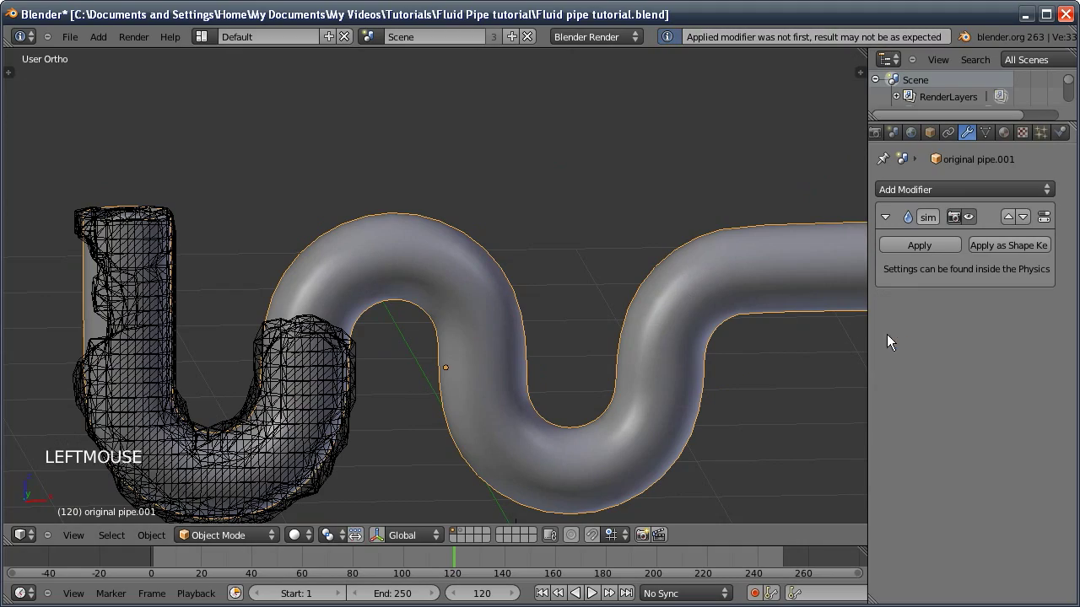
{"action": "key", "text": "Tab"}
{"action": "middle_click_drag", "start_coordinate": [540, 319], "coordinate": [416, 312]}
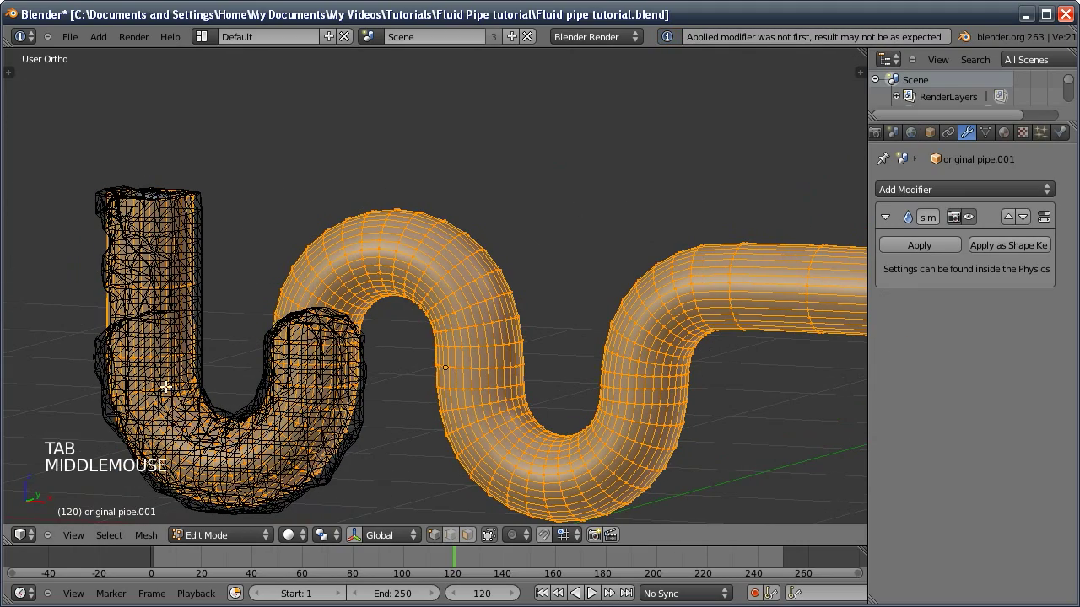
{"action": "key", "text": "Tab"}
{"action": "middle_click_drag", "start_coordinate": [399, 357], "coordinate": [372, 357]}
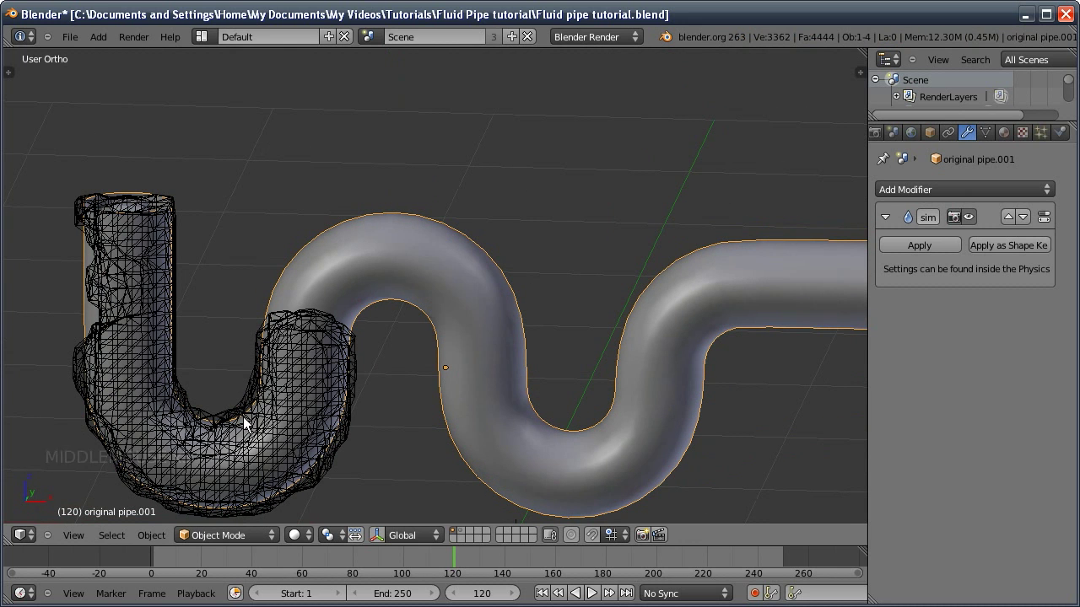
{"action": "middle_click_drag", "start_coordinate": [495, 313], "coordinate": [330, 344], "text": "ctrl"}
- Set the fluid Cube's display type to Solid
{"action": "key", "text": "z"}
{"action": "key", "text": "z"}
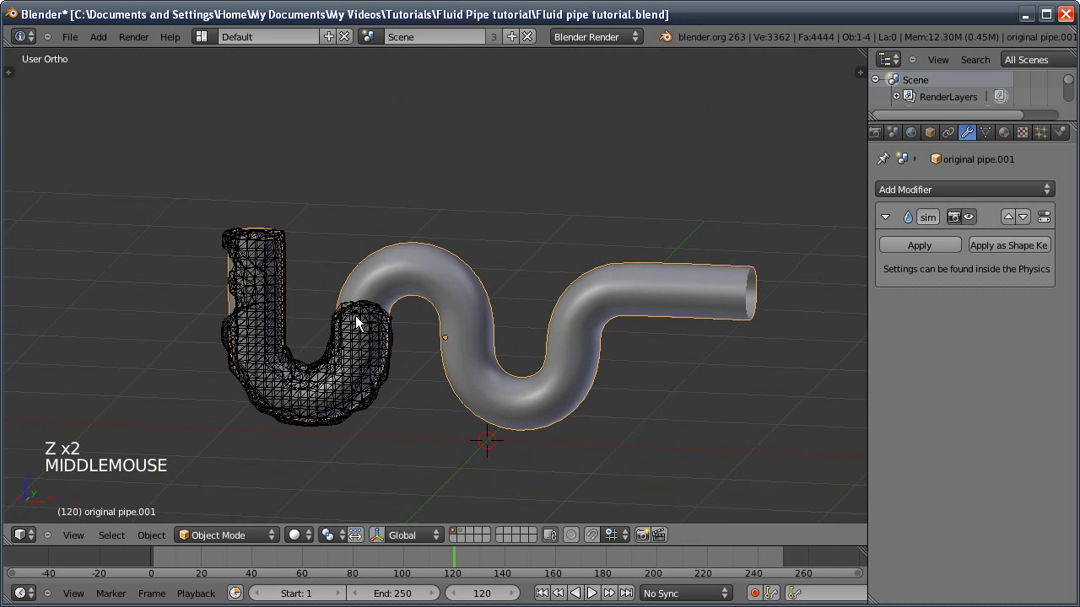
{"action": "left_click", "coordinate": [356, 317]}
{"action": "left_click", "coordinate": [929, 133]}
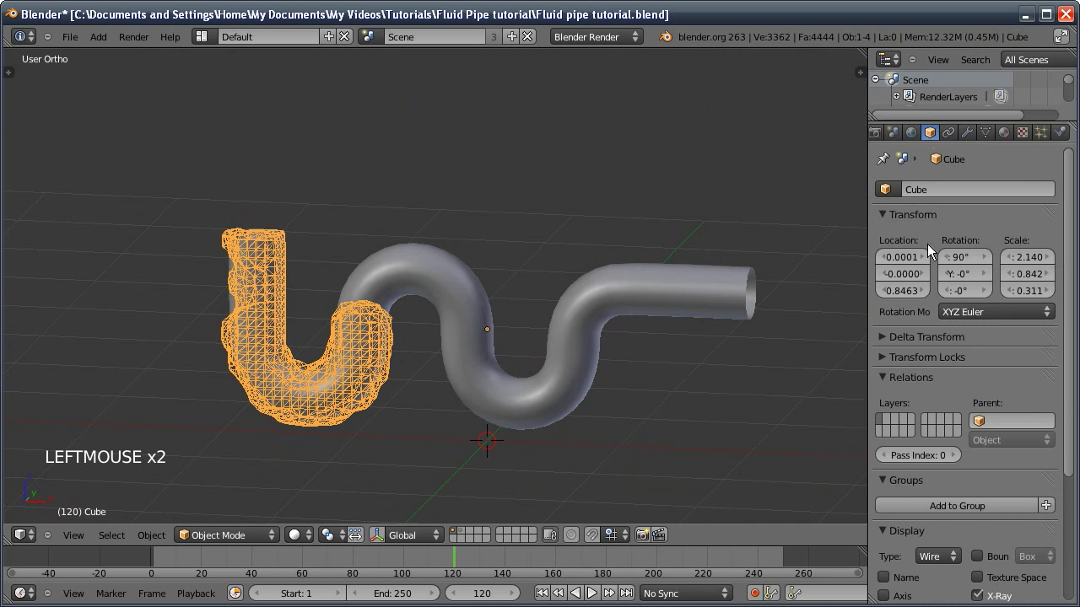
{"action": "left_click", "coordinate": [937, 556]}
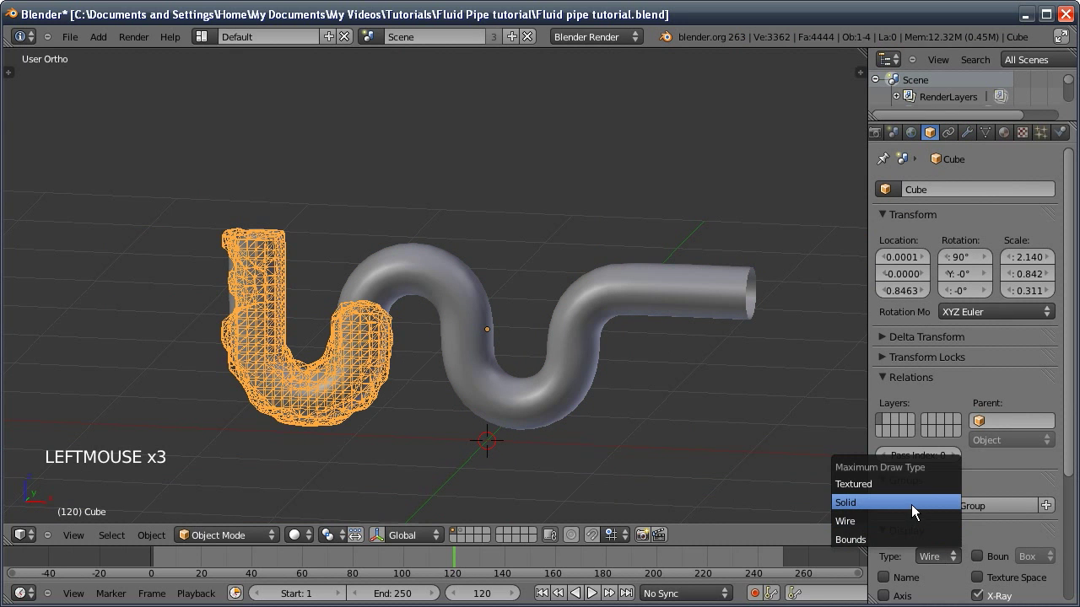
{"action": "left_click", "coordinate": [909, 501]}
- Apply Shade Smooth to the fluid Cube from the tool shelf
{"action": "middle_click", "coordinate": [398, 355]}
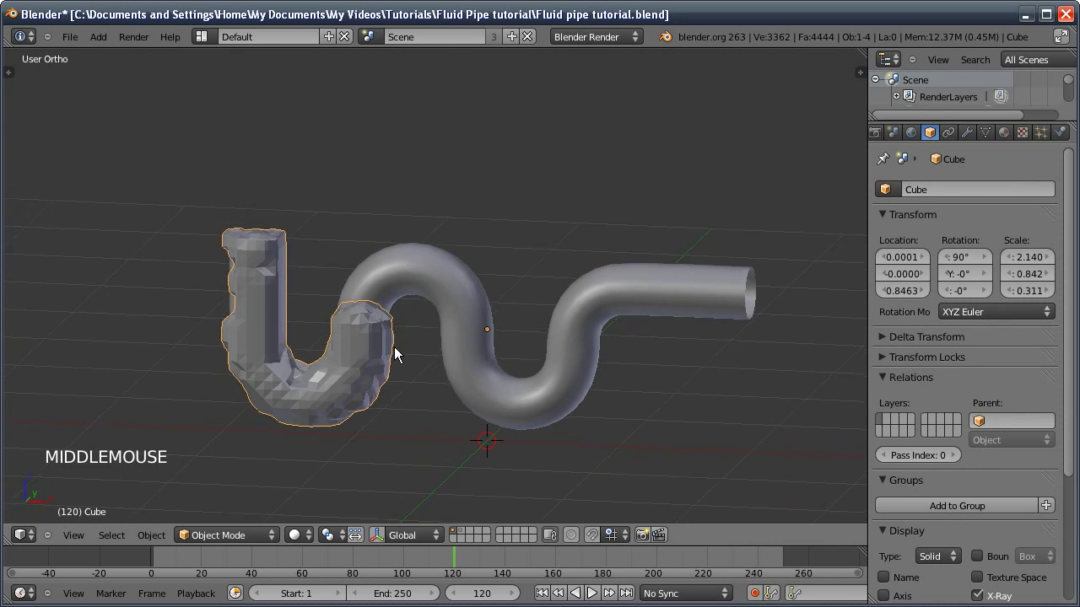
{"action": "middle_click_drag", "start_coordinate": [398, 355], "coordinate": [398, 353], "text": "ctrl"}
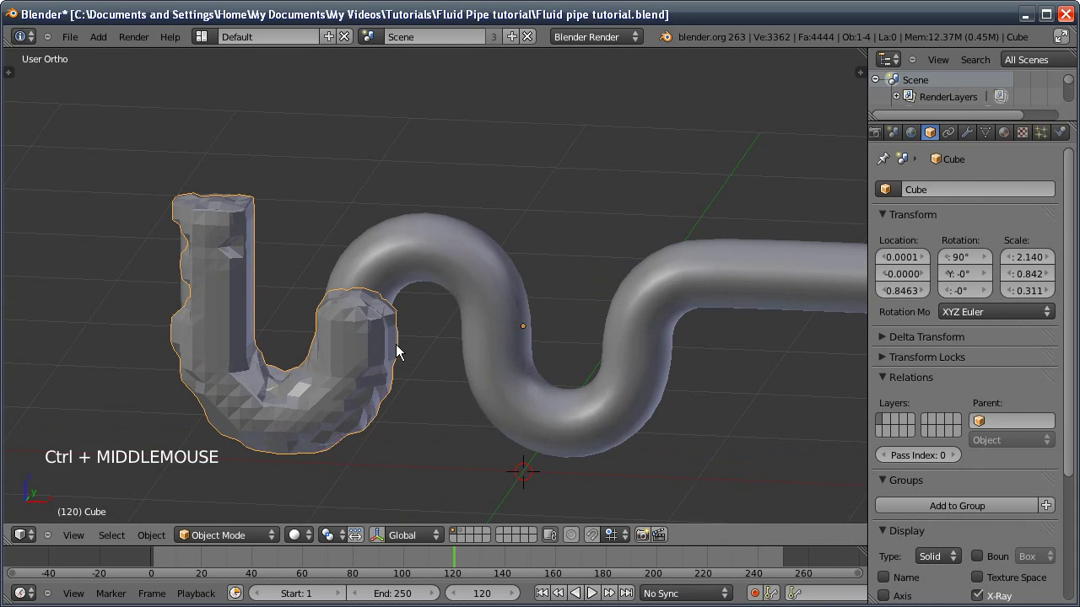
{"action": "key", "text": "t"}
{"action": "middle_click_drag", "start_coordinate": [34, 266], "coordinate": [34, 209]}
{"action": "left_click", "coordinate": [32, 207]}
{"action": "left_click", "coordinate": [32, 207]}
- Set the fluid domain's Final resolution to 120
{"action": "key", "text": "t"}
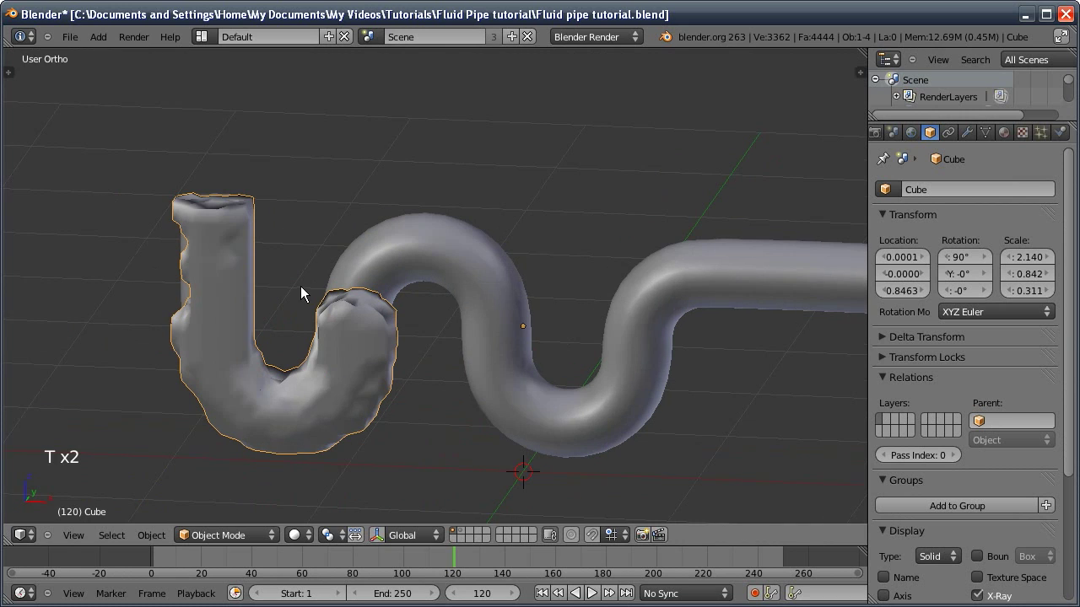
{"action": "middle_click", "coordinate": [1054, 131]}
{"action": "left_click", "coordinate": [1060, 132]}
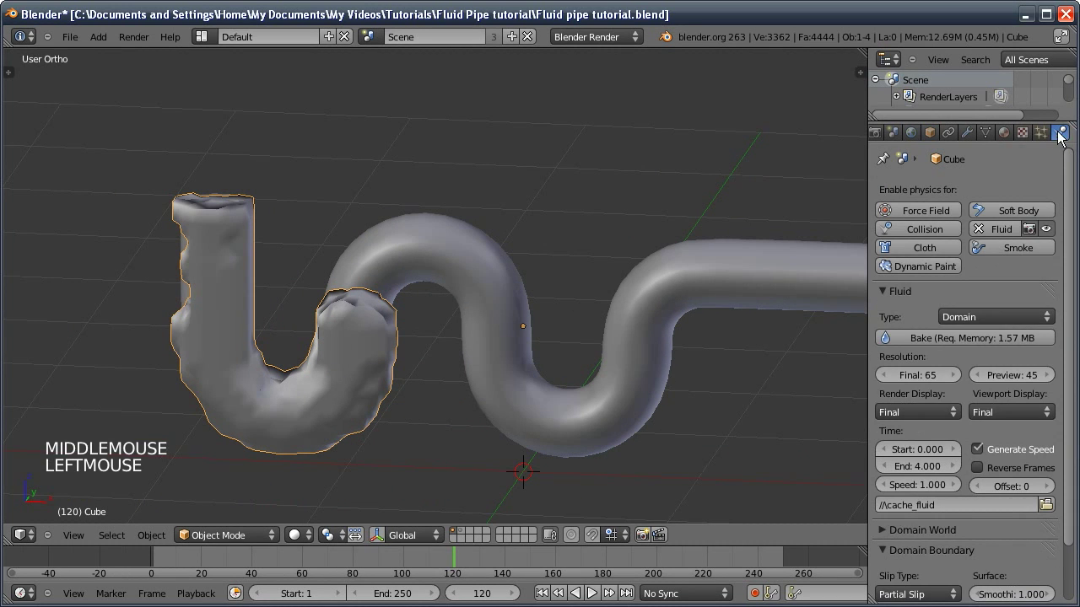
{"action": "left_click", "coordinate": [928, 374]}
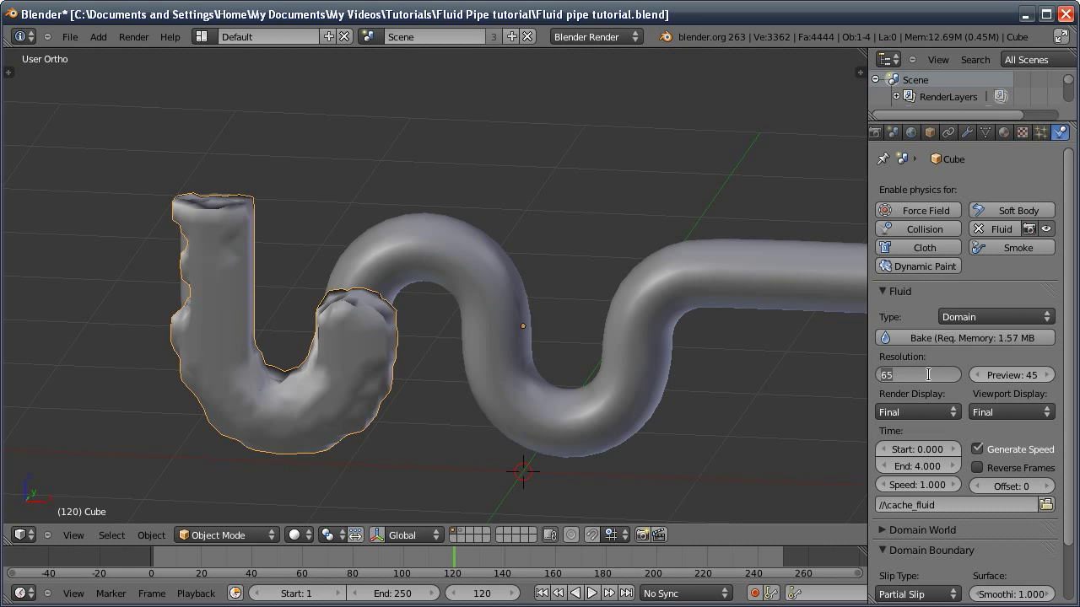
{"action": "type", "text": "120"}
{"action": "key", "text": "Return"}
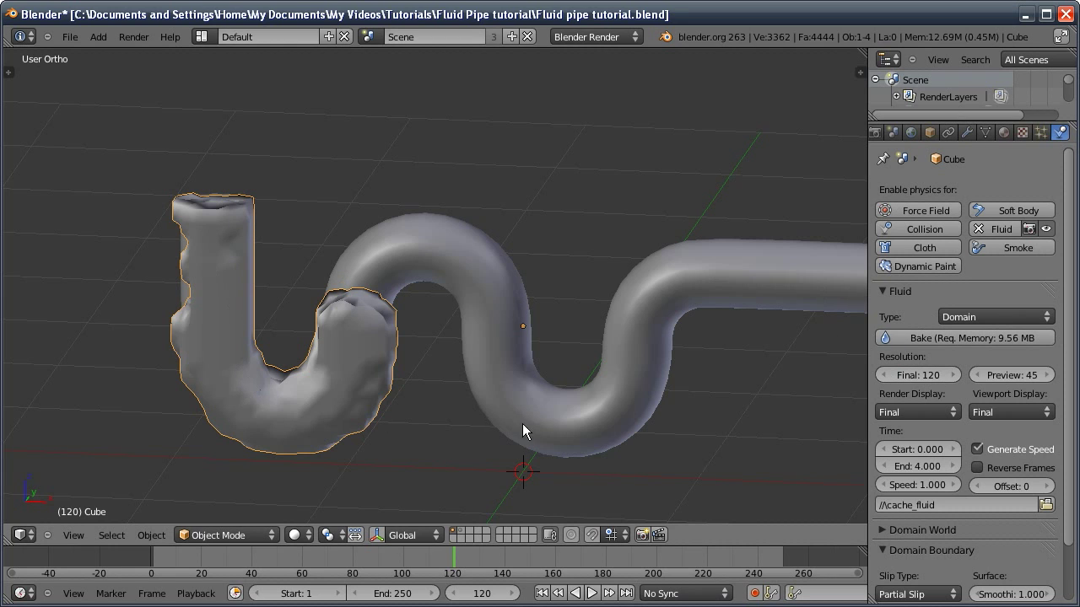
- Re-bake the fluid from frame 1 and scrub forward to view the finer fluid mesh
{"action": "left_click", "coordinate": [541, 593]}
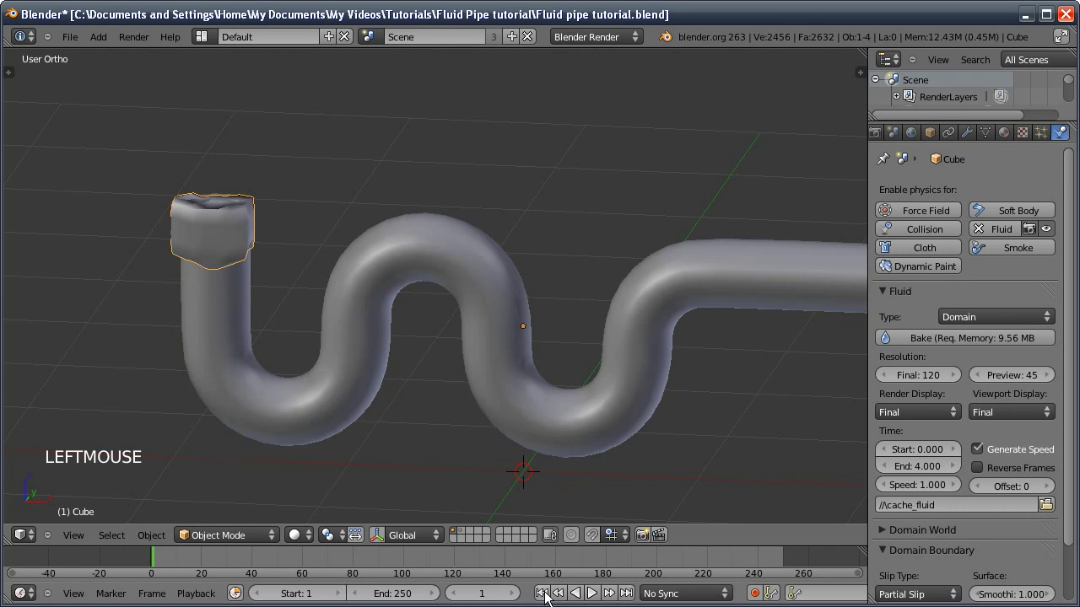
{"action": "left_click", "coordinate": [919, 335]}
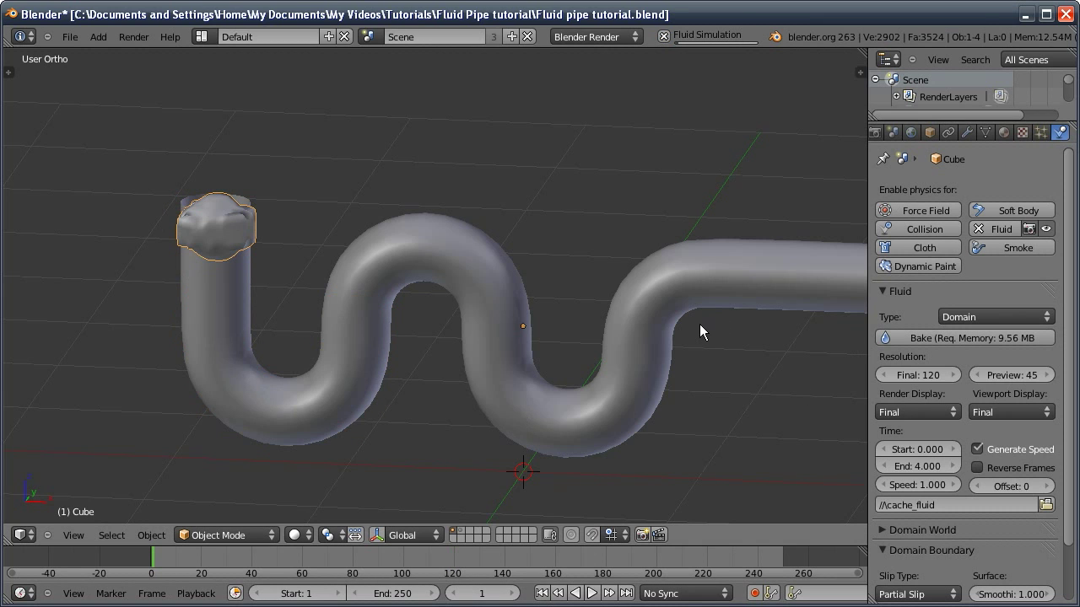
{"action": "left_click", "coordinate": [664, 35]}
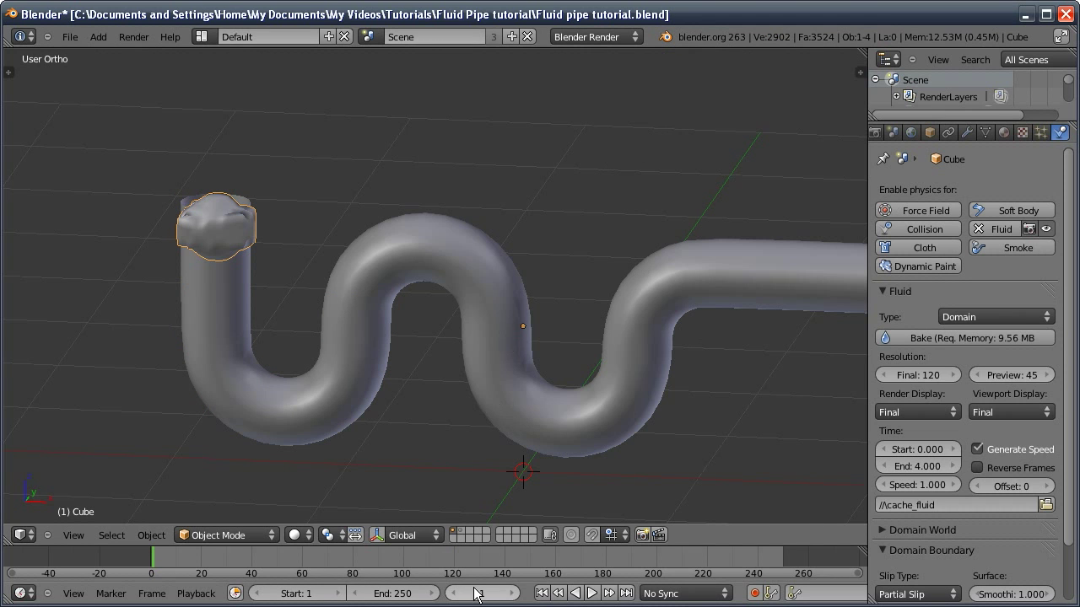
{"action": "mouse_move", "coordinate": [475, 594]}
{"action": "left_mouse_down"}
{"action": "mouse_move", "coordinate": [552, 601]}
{"action": "mouse_move", "coordinate": [541, 601]}
{"action": "left_mouse_up"}
{"action": "mouse_move", "coordinate": [418, 351]}
{"action": "middle_mouse_down"}
{"action": "mouse_move", "coordinate": [431, 340]}
{"action": "mouse_move", "coordinate": [405, 358]}
{"action": "middle_mouse_up"}
{"action": "middle_click_drag", "start_coordinate": [296, 412], "coordinate": [253, 432], "text": "shift"}
{"action": "middle_click_drag", "start_coordinate": [243, 339], "coordinate": [517, 361]}
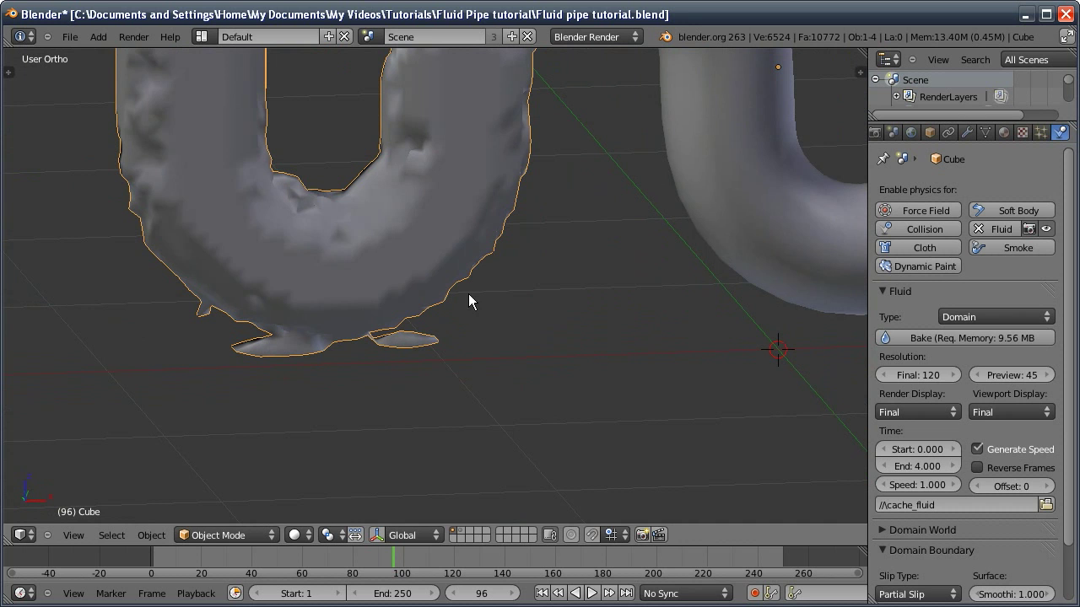
{"action": "middle_click_drag", "start_coordinate": [480, 371], "coordinate": [542, 315]}
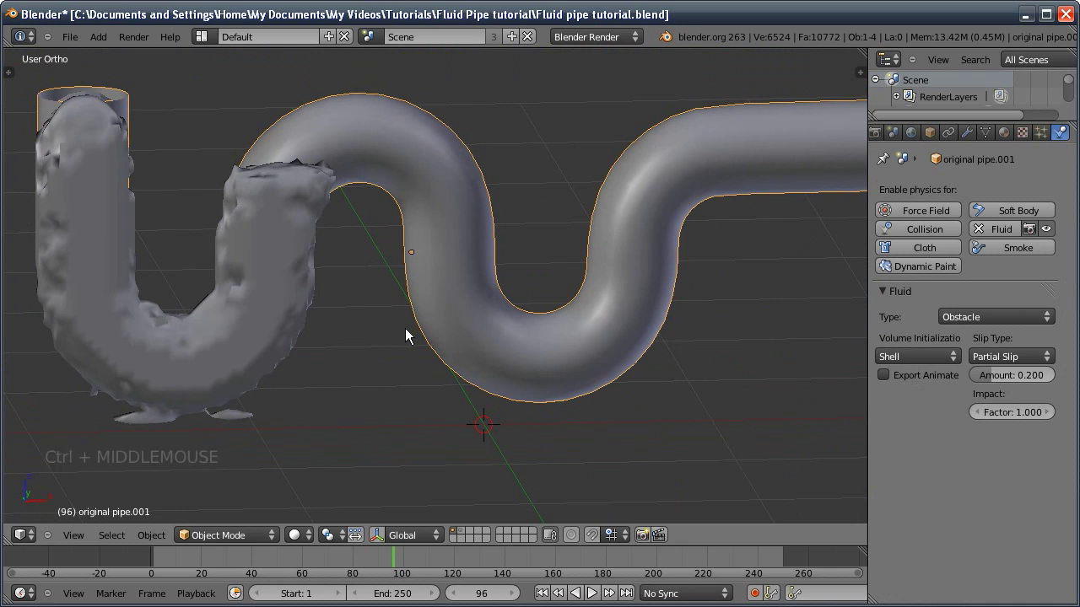
- Select the baked fluid Cube and orbit around the pipe to inspect the U-bend fill
{"action": "key", "text": "Tab"}
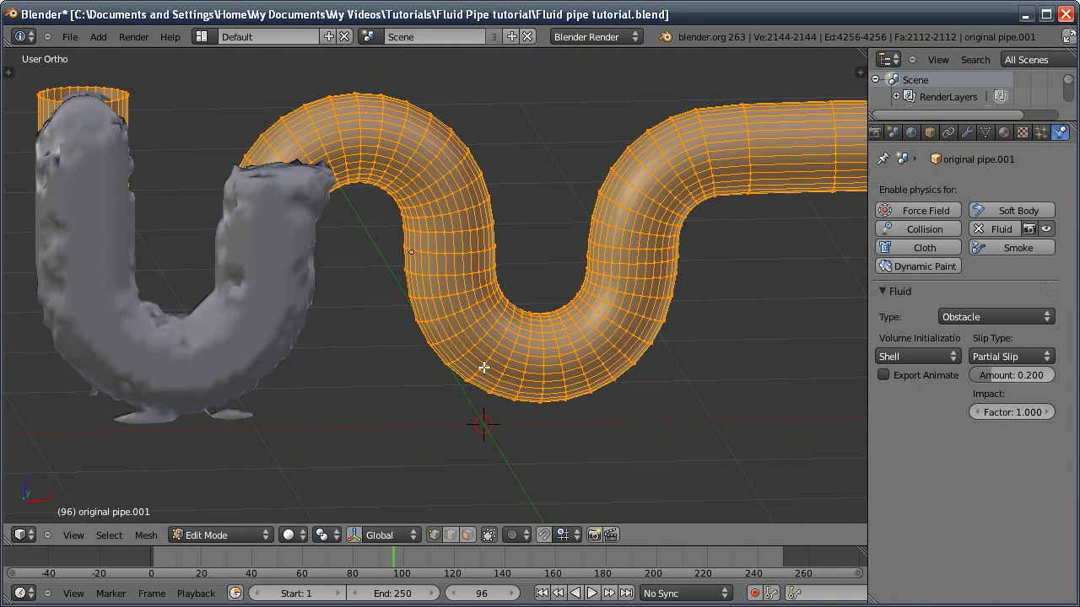
{"action": "key", "text": "Tab"}
{"action": "left_click", "coordinate": [264, 245]}
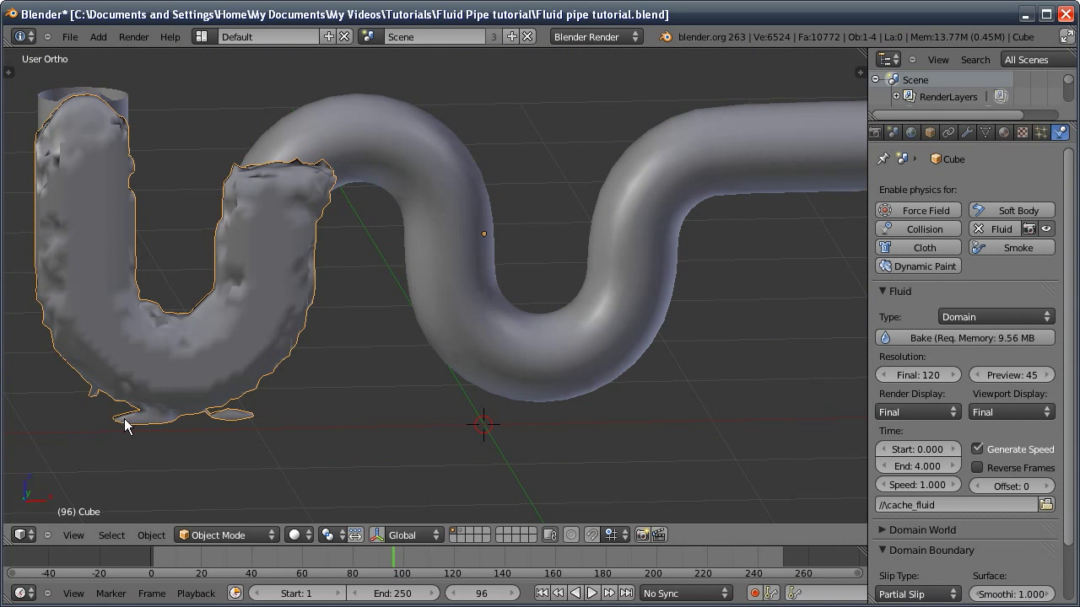
{"action": "middle_click_drag", "start_coordinate": [206, 351], "coordinate": [405, 303], "text": "shift"}
{"action": "middle_click_drag", "start_coordinate": [405, 303], "coordinate": [355, 299], "text": "ctrl"}
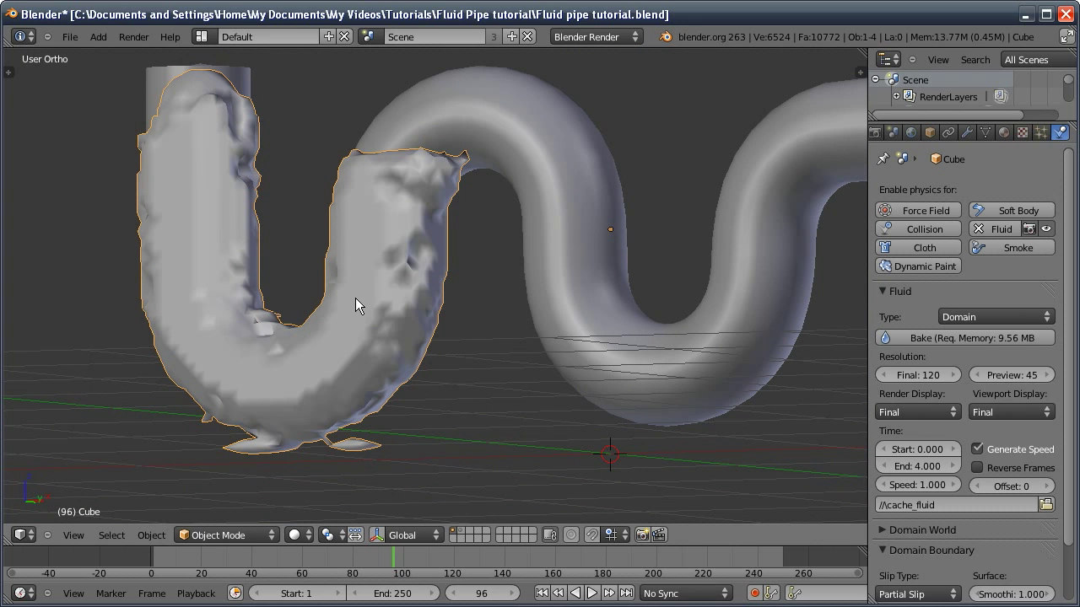
{"action": "middle_click_drag", "start_coordinate": [359, 288], "coordinate": [350, 369]}
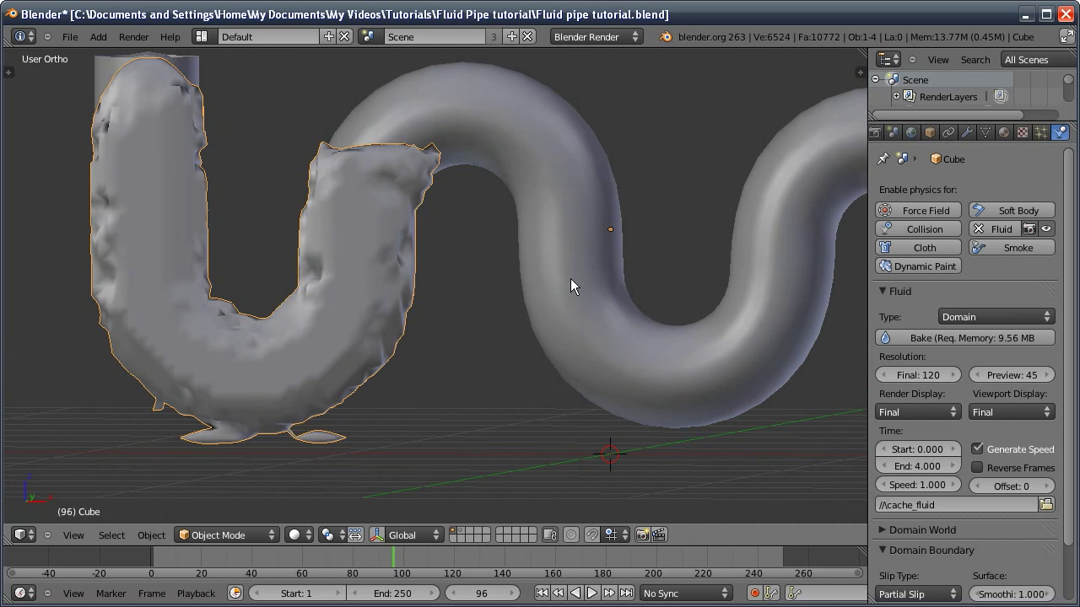
{"action": "middle_click_drag", "start_coordinate": [392, 358], "coordinate": [342, 326]}
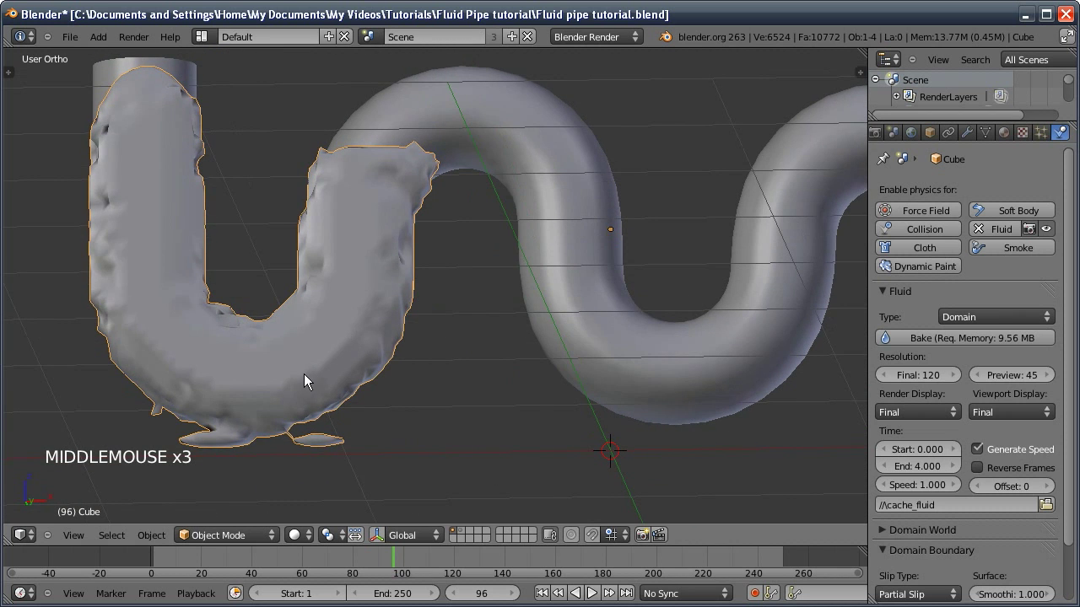
{"action": "middle_click_drag", "start_coordinate": [288, 378], "coordinate": [157, 370]}
{"action": "middle_click_drag", "start_coordinate": [268, 394], "coordinate": [354, 356]}
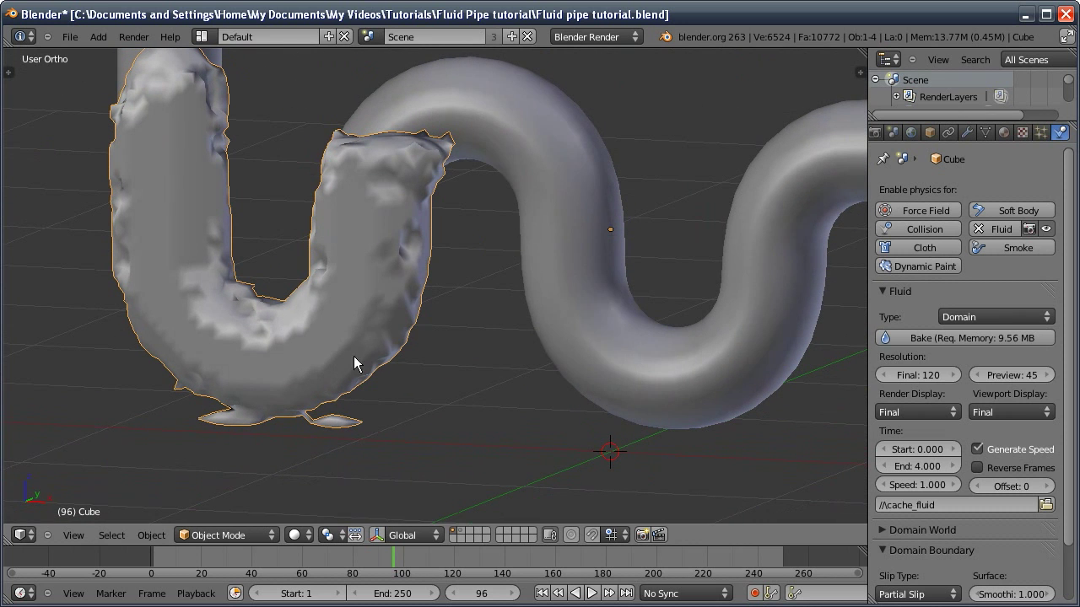
- Add a Smooth modifier to the fluid Cube with factor 2.1 and 4 repeats
{"action": "left_click", "coordinate": [967, 131]}
{"action": "left_click", "coordinate": [929, 190]}
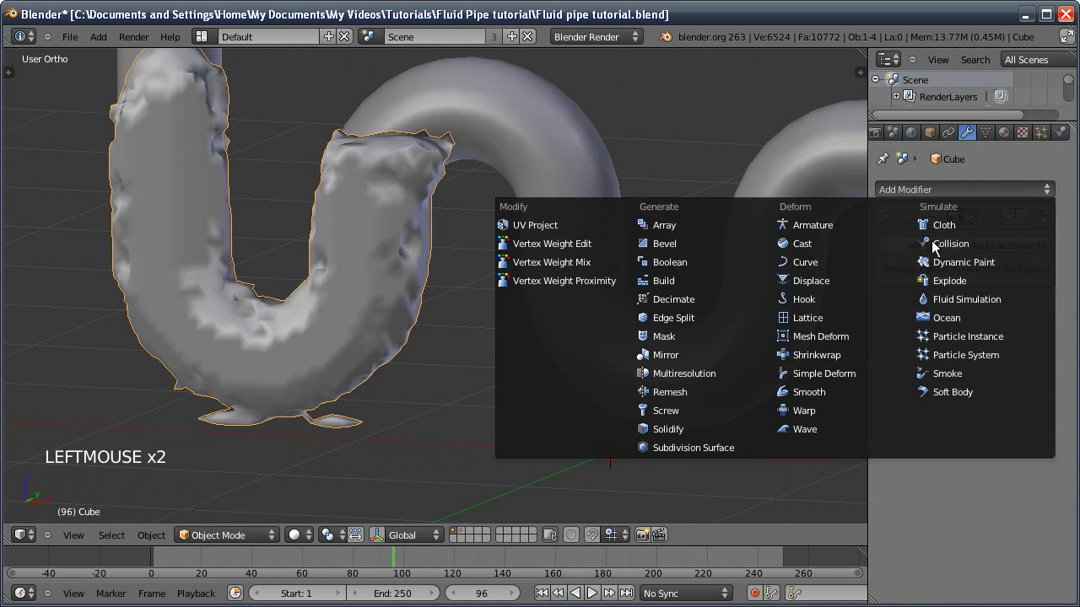
{"action": "left_click", "coordinate": [798, 392]}
{"action": "left_click", "coordinate": [995, 360]}
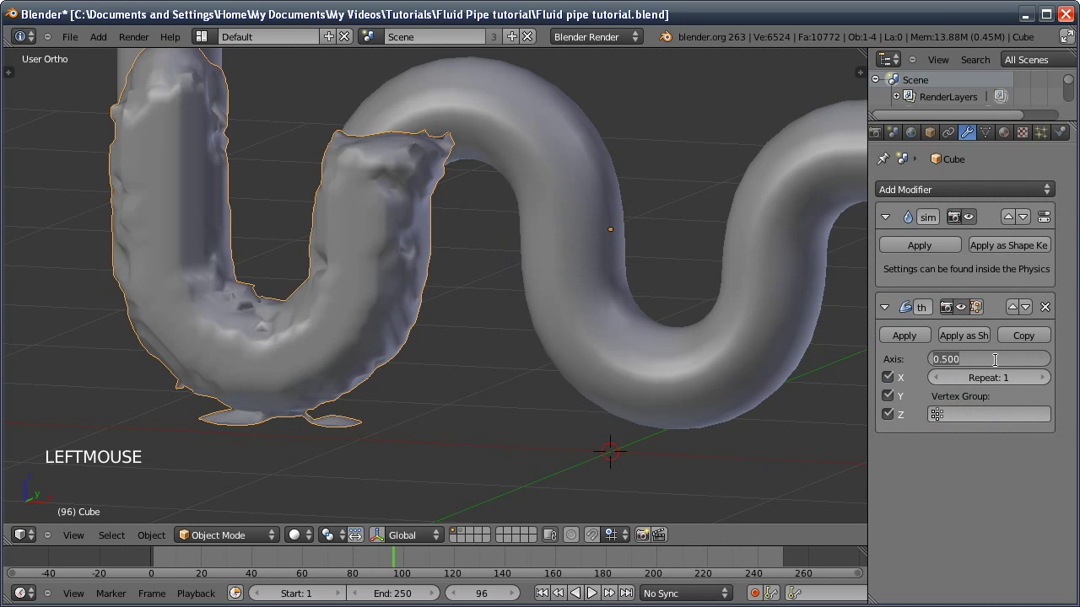
{"action": "type", "text": "2."}
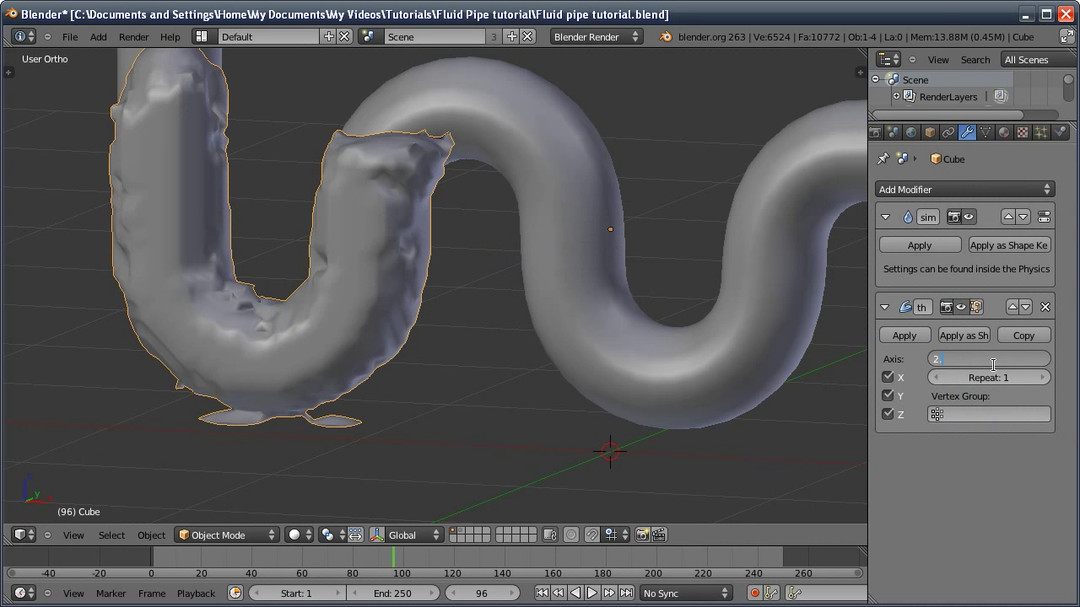
{"action": "type", "text": "1"}
{"action": "key", "text": "Return"}
{"action": "left_click", "coordinate": [994, 377]}
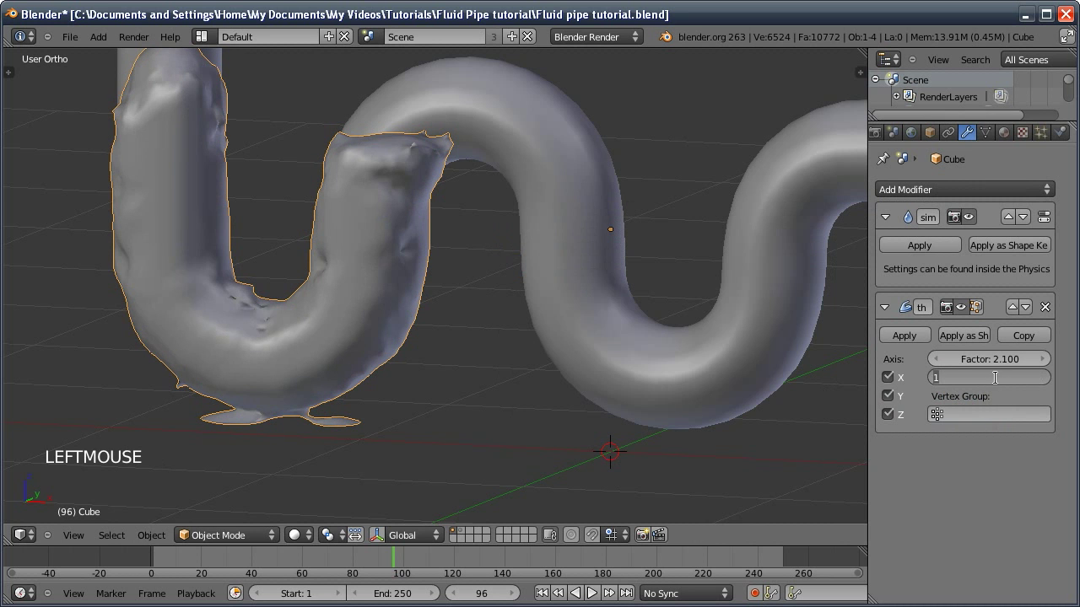
{"action": "key", "text": "Return"}
- Scrub the animation to frame 39 and orbit to view the whole pipe
{"action": "middle_click_drag", "start_coordinate": [465, 313], "coordinate": [429, 317]}
{"action": "left_click_drag", "start_coordinate": [485, 594], "coordinate": [451, 601]}
{"action": "middle_click_drag", "start_coordinate": [459, 355], "coordinate": [459, 346]}
{"action": "middle_click_drag", "start_coordinate": [458, 346], "coordinate": [459, 335], "text": "ctrl"}
{"action": "middle_click_drag", "start_coordinate": [459, 336], "coordinate": [429, 309]}
- Give the pipe a Solidify modifier with thickness -0.2966
{"action": "left_click", "coordinate": [448, 286]}
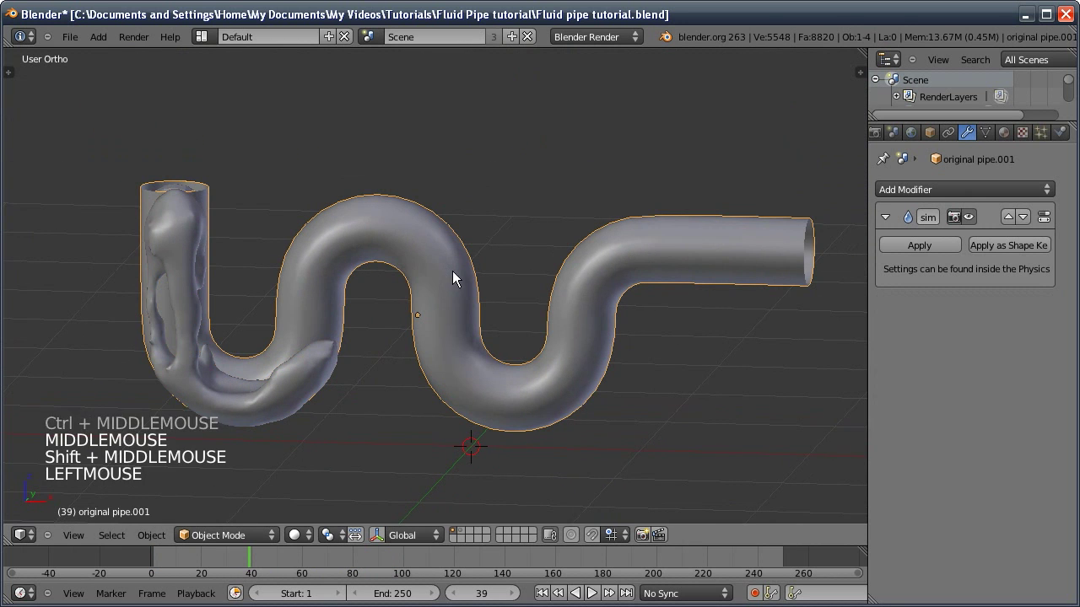
{"action": "left_click", "coordinate": [910, 193]}
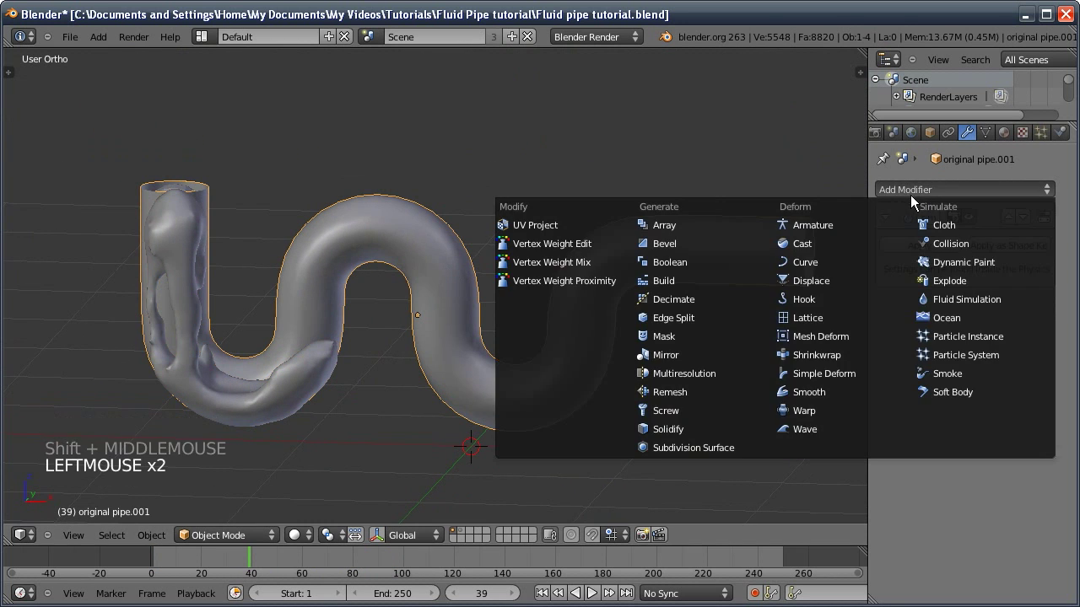
{"action": "left_click", "coordinate": [704, 427]}
{"action": "middle_click_drag", "start_coordinate": [701, 416], "coordinate": [901, 388]}
{"action": "left_click_drag", "start_coordinate": [927, 358], "coordinate": [839, 371]}
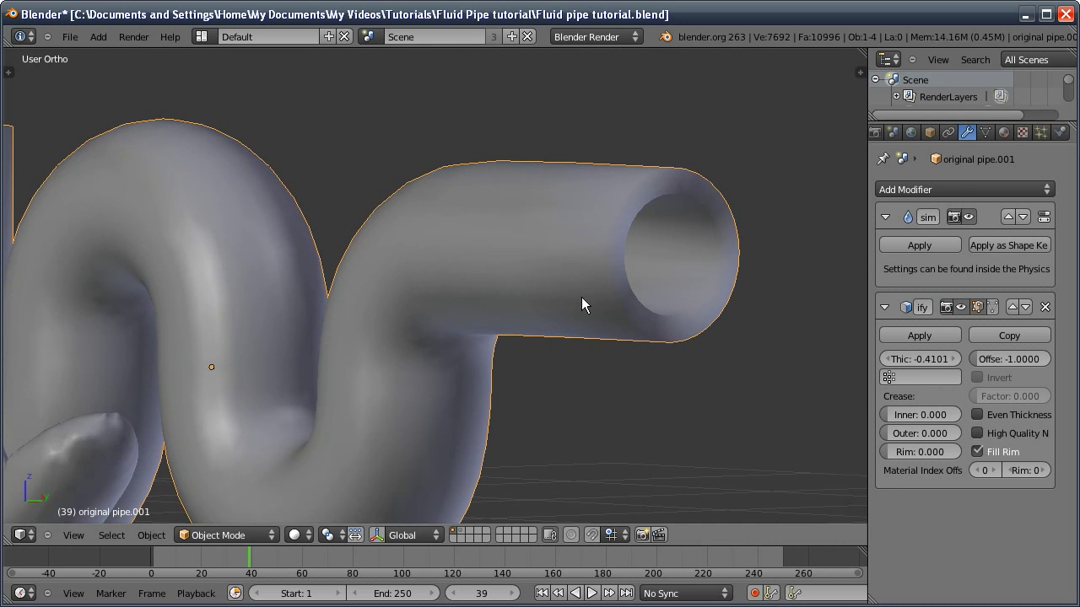
{"action": "middle_click_drag", "start_coordinate": [445, 292], "coordinate": [364, 306], "text": "ctrl"}
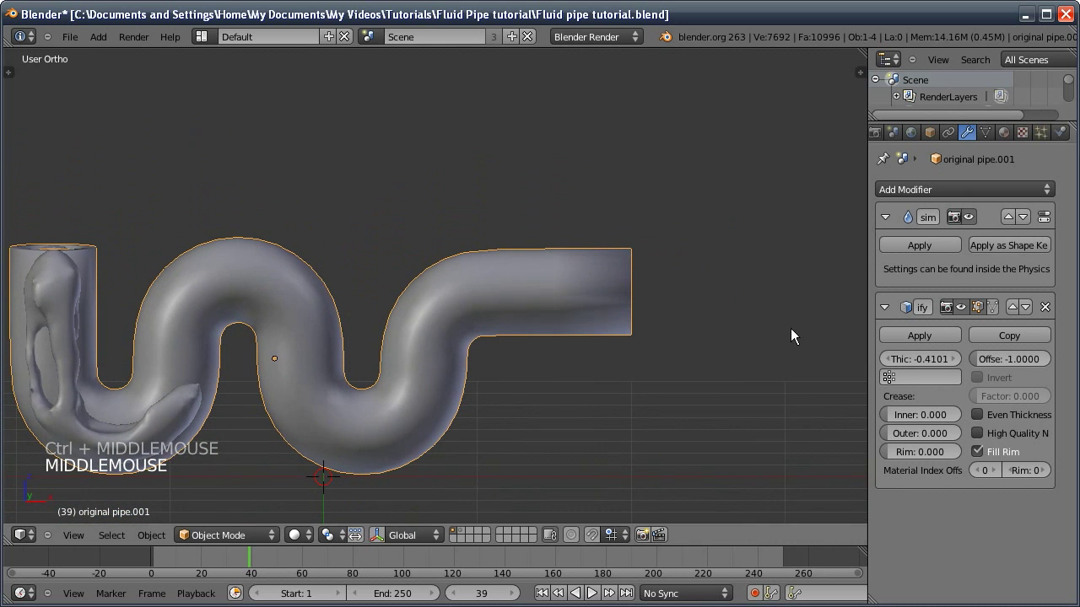
{"action": "left_click_drag", "start_coordinate": [927, 359], "coordinate": [970, 365]}
{"action": "mouse_move", "coordinate": [532, 253]}
{"action": "middle_mouse_down"}
{"action": "mouse_move", "coordinate": [561, 267]}
{"action": "mouse_move", "coordinate": [541, 308]}
{"action": "mouse_move", "coordinate": [514, 326]}
{"action": "mouse_move", "coordinate": [520, 270]}
{"action": "mouse_move", "coordinate": [665, 244]}
{"action": "middle_mouse_up"}
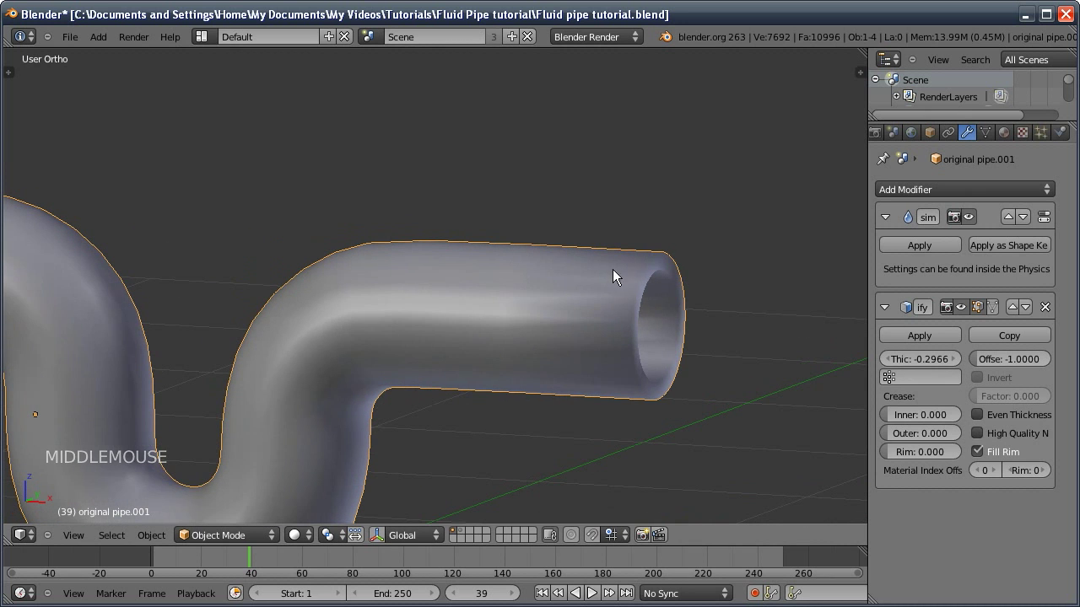
- Add an Edge Split modifier to the pipe at a 30° split angle
{"action": "left_click", "coordinate": [891, 192]}
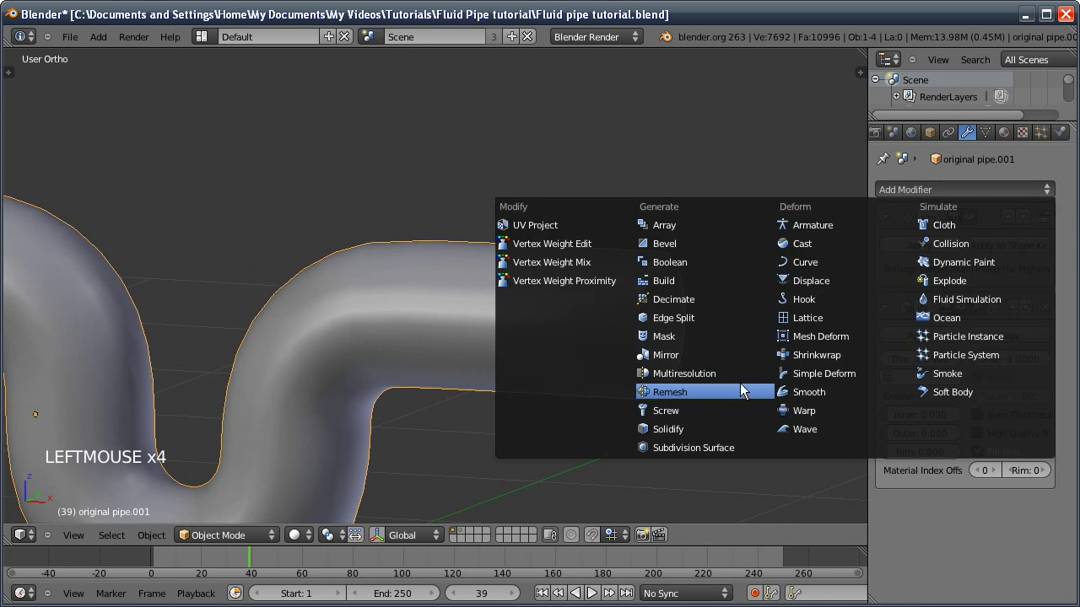
{"action": "left_click", "coordinate": [680, 321]}
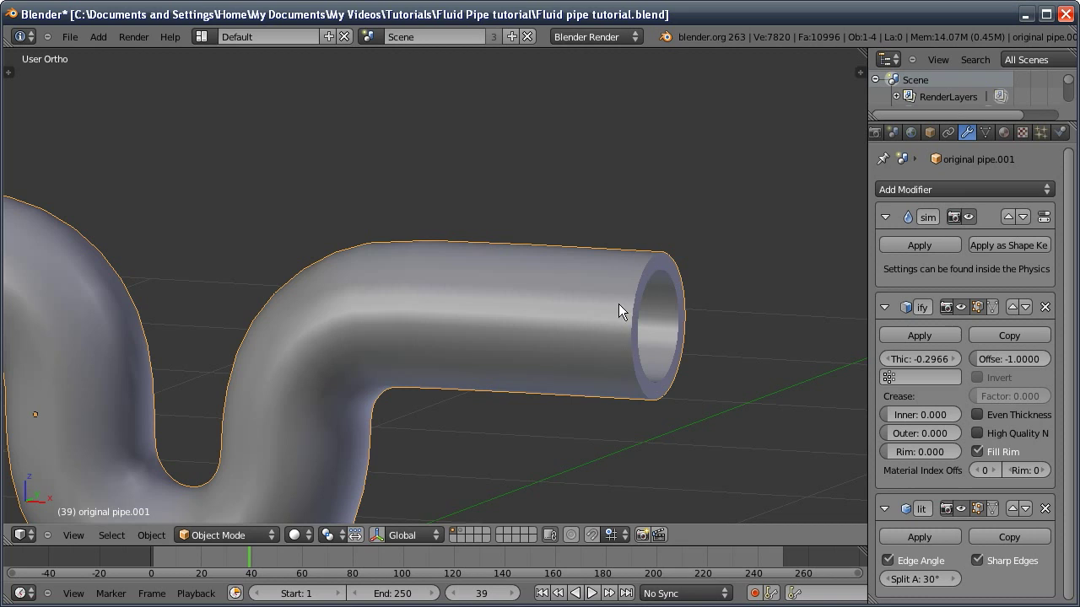
{"action": "middle_click_drag", "start_coordinate": [919, 511], "coordinate": [920, 510]}
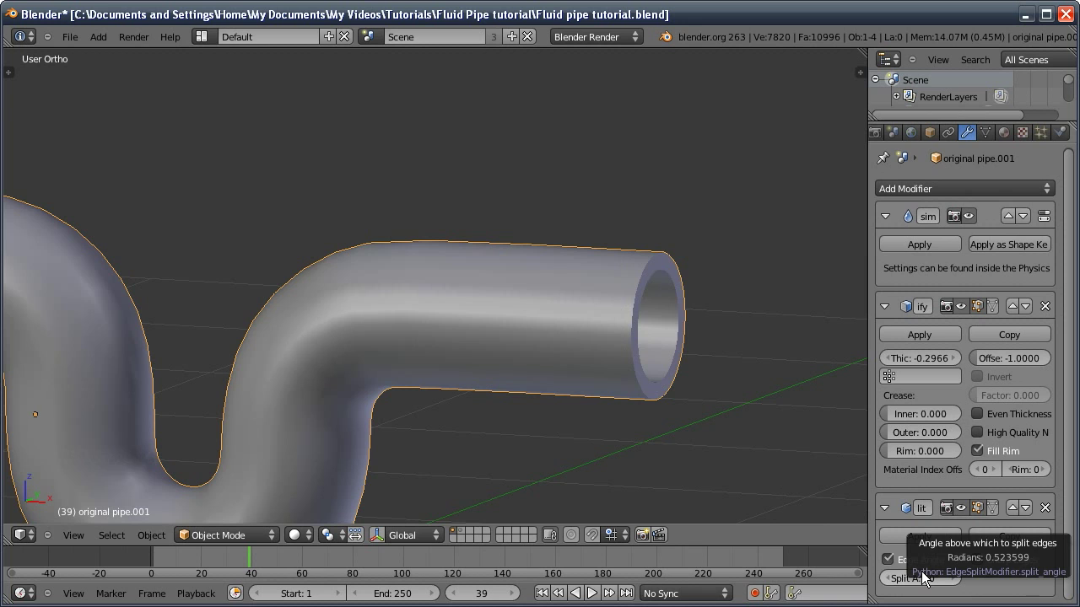
{"action": "scroll", "coordinate": [333, 354], "scroll_direction": "down", "scroll_amount": 5}
{"action": "middle_click_drag", "start_coordinate": [334, 354], "coordinate": [330, 393]}
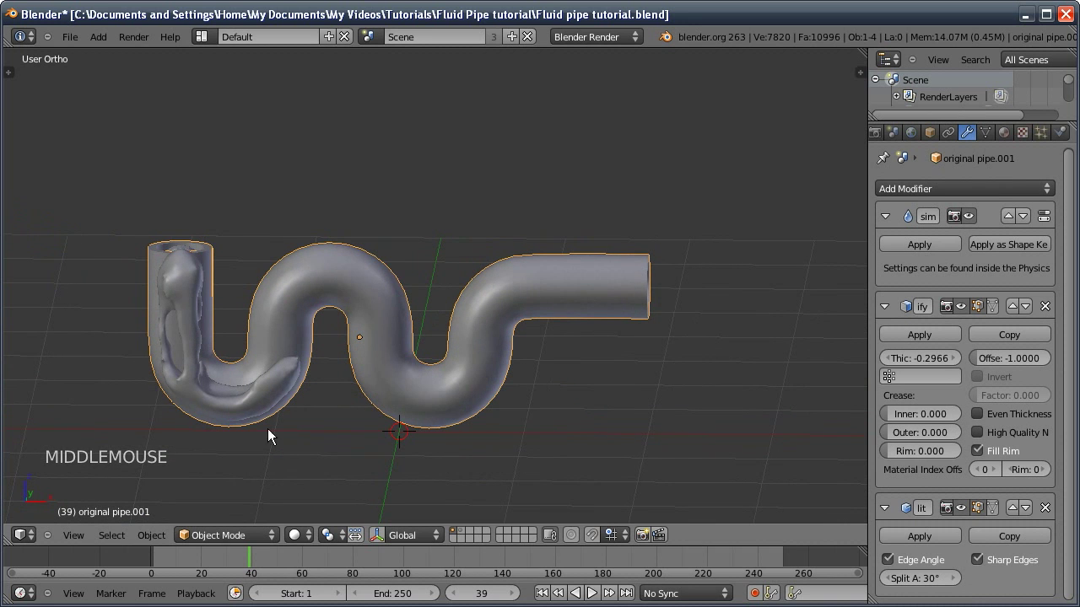
- Create a new material for the fluid Cube
{"action": "left_click", "coordinate": [186, 280]}
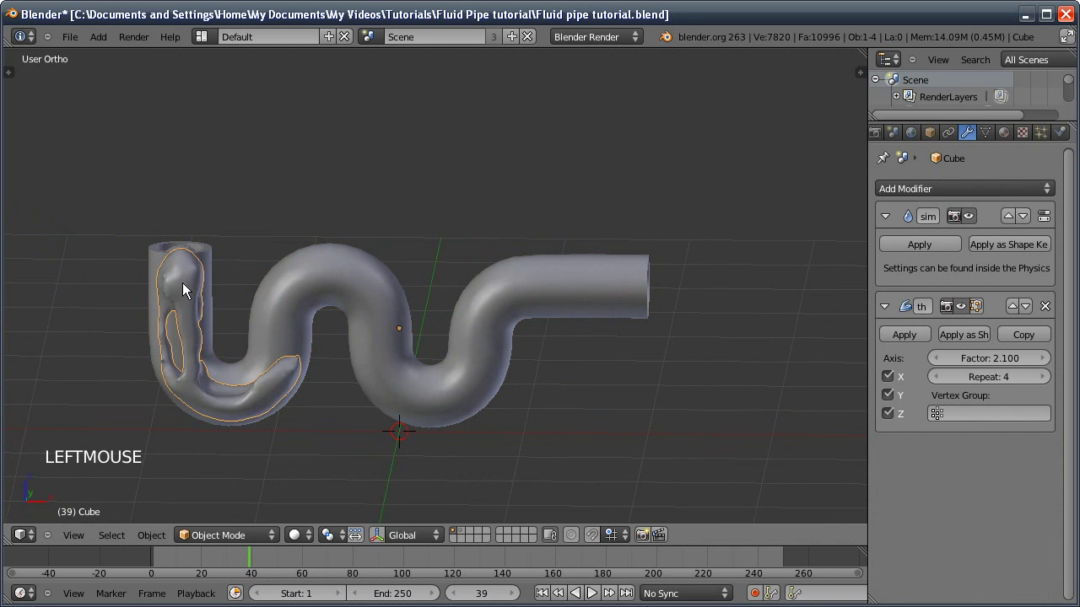
{"action": "left_click", "coordinate": [1003, 133]}
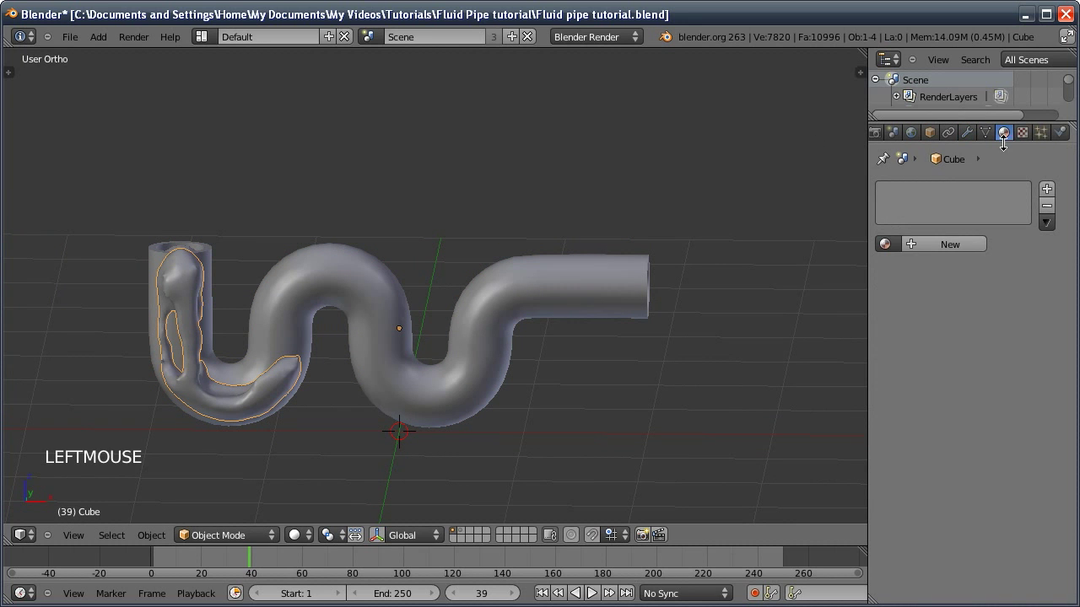
{"action": "left_click", "coordinate": [928, 249]}
{"action": "middle_click_drag", "start_coordinate": [945, 494], "coordinate": [964, 314]}
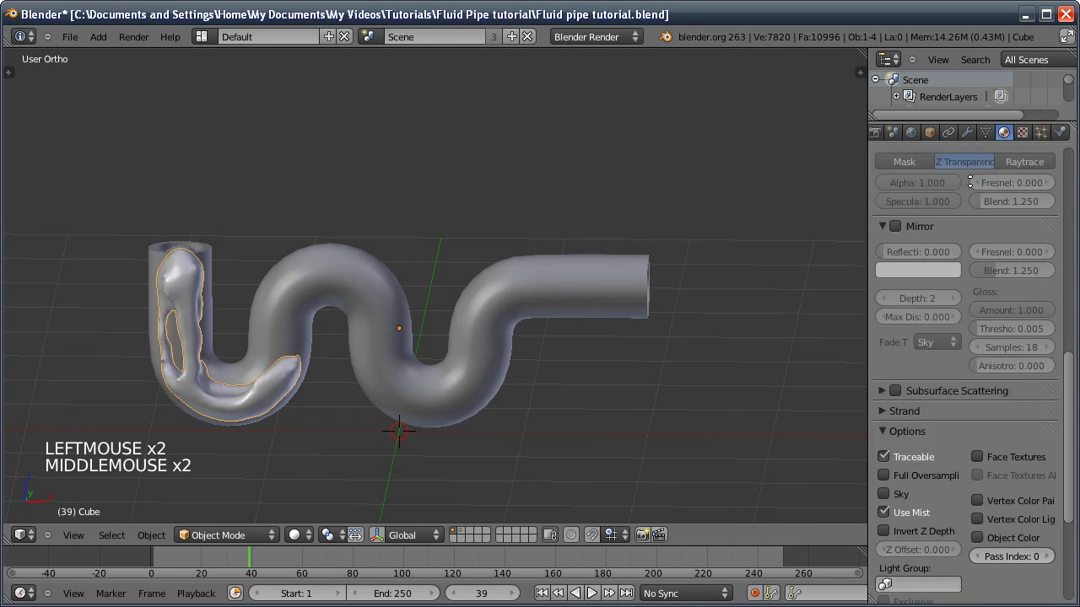
{"action": "scroll", "coordinate": [882, 473], "scroll_direction": "down", "scroll_amount": 5}
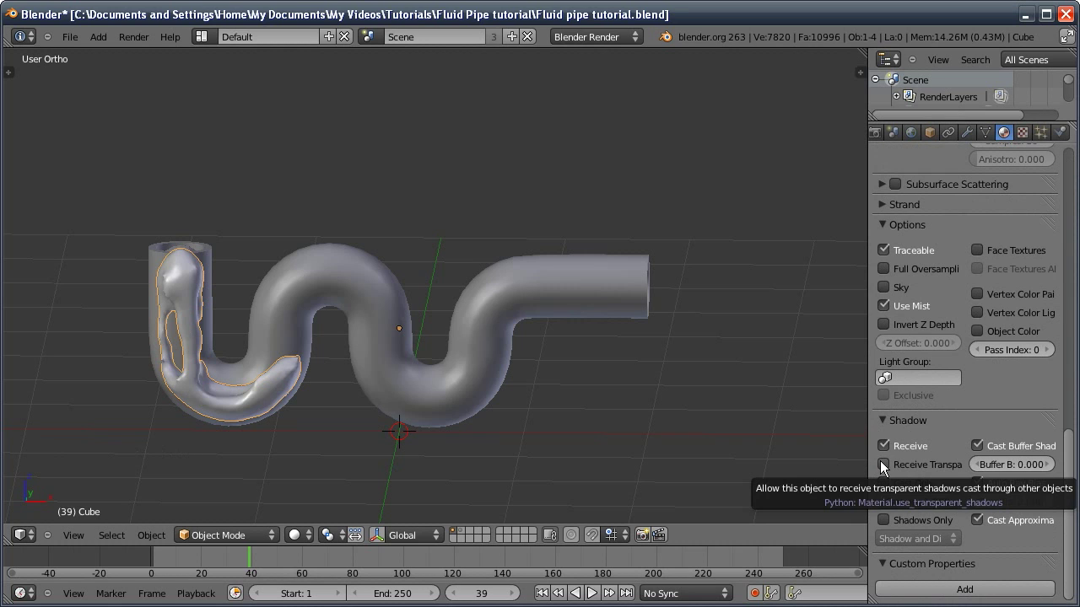
- Enable Receive Transparent shadows on the fluid mesh's material
{"action": "left_click", "coordinate": [526, 300]}
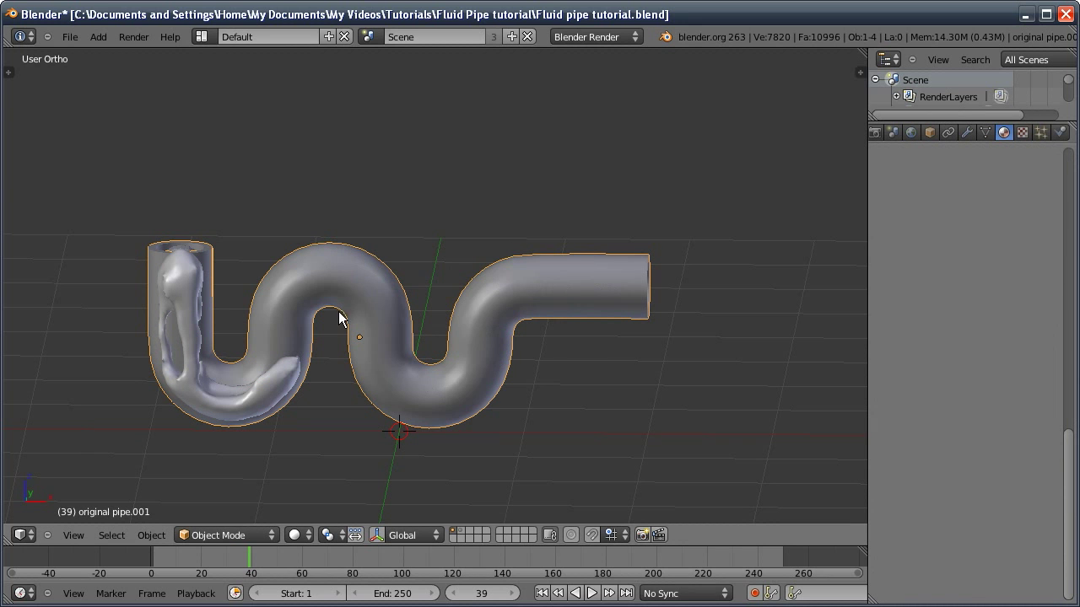
{"action": "mouse_move", "coordinate": [258, 348]}
{"action": "middle_mouse_down"}
{"action": "mouse_move", "coordinate": [312, 353]}
{"action": "mouse_move", "coordinate": [282, 390]}
{"action": "mouse_move", "coordinate": [273, 349]}
{"action": "middle_mouse_up"}
{"action": "left_click", "coordinate": [282, 391]}
{"action": "left_click", "coordinate": [883, 464]}
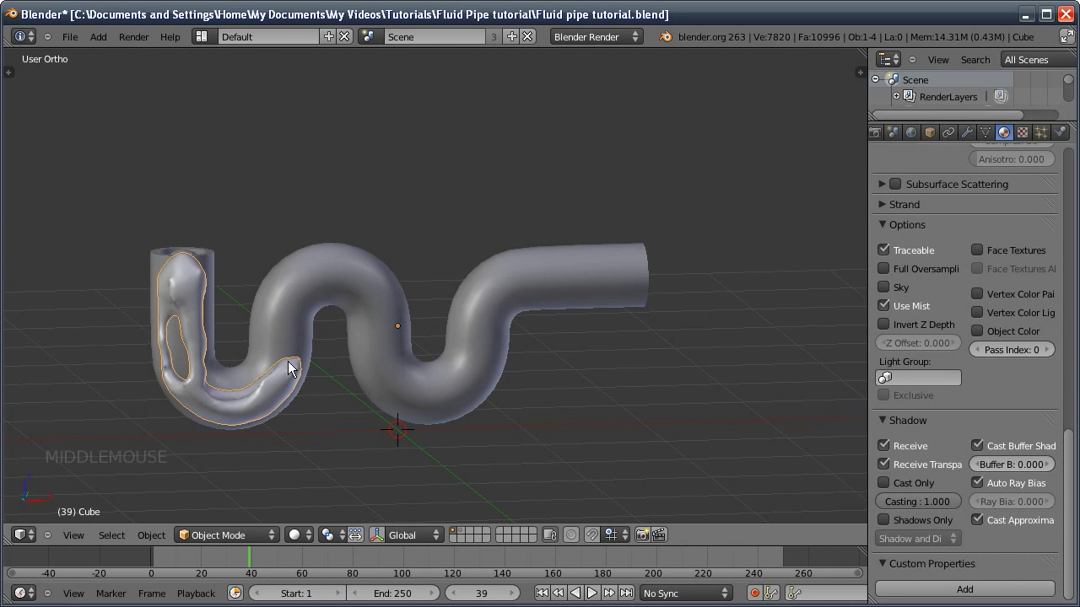
{"action": "mouse_move", "coordinate": [313, 308]}
{"action": "middle_mouse_down"}
{"action": "mouse_move", "coordinate": [271, 318]}
{"action": "mouse_move", "coordinate": [292, 312]}
{"action": "middle_mouse_up"}
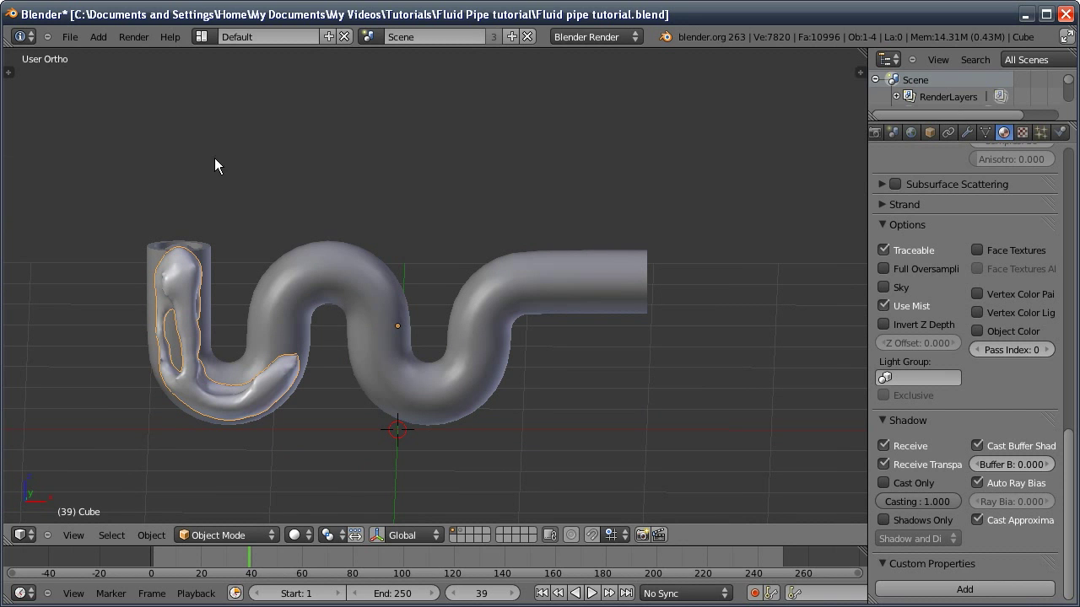
{"action": "middle_click_drag", "start_coordinate": [463, 270], "coordinate": [402, 284]}
- Set the pipe obstacle's fluid Volume Initialization to Shell in its physics settings
{"action": "left_click", "coordinate": [491, 304]}
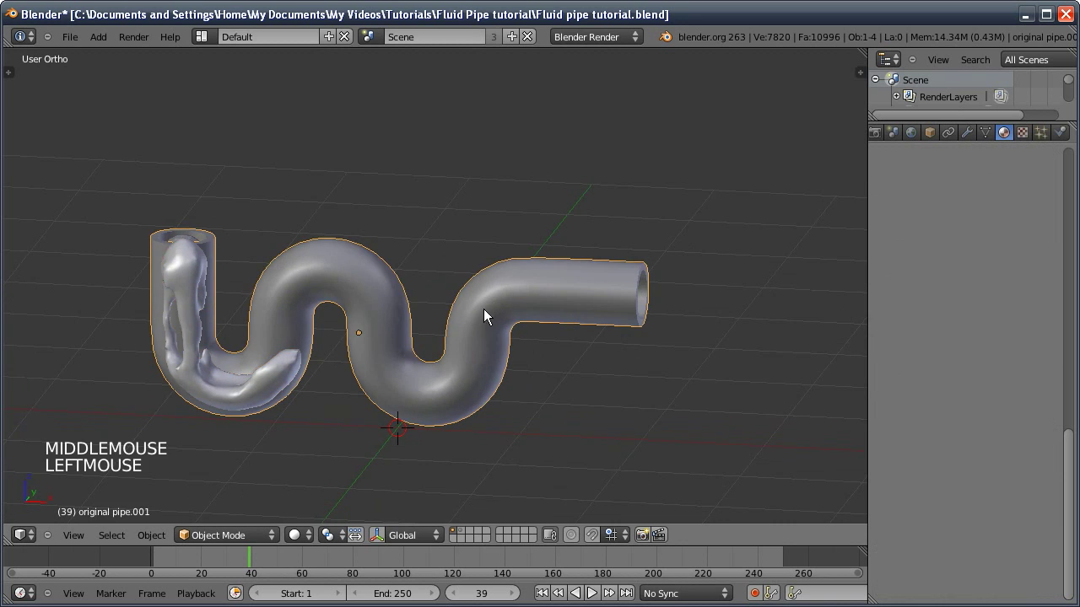
{"action": "left_click", "coordinate": [1060, 133]}
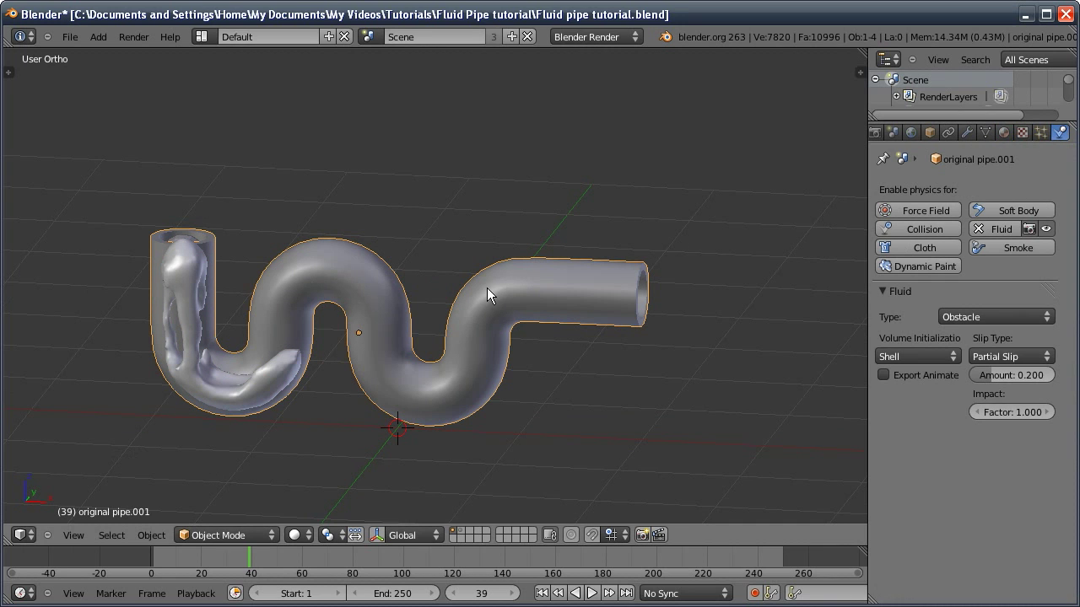
{"action": "left_click", "coordinate": [921, 356]}
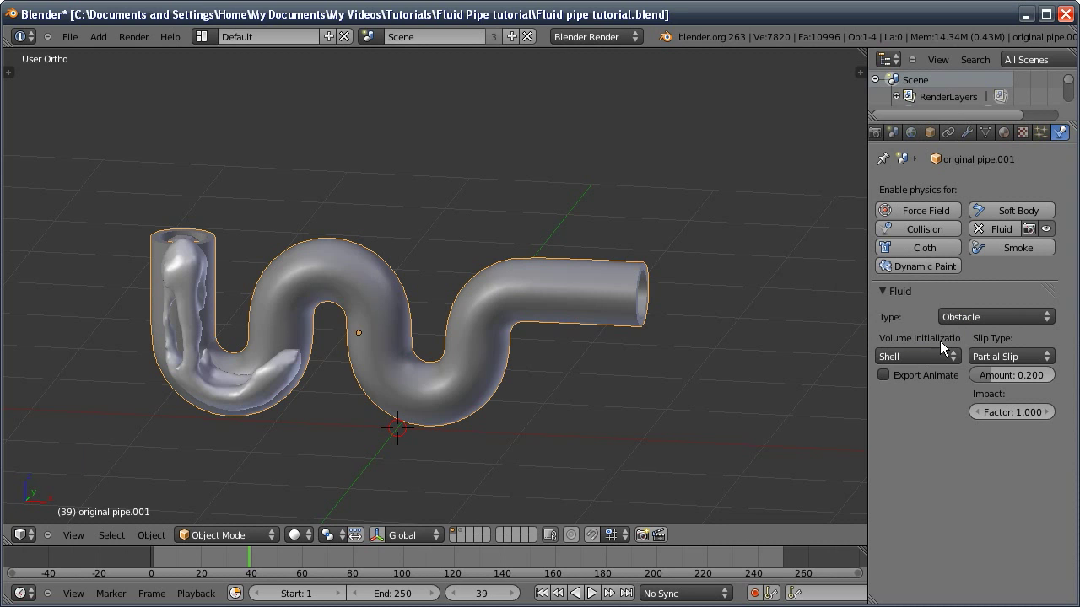
{"action": "left_click", "coordinate": [923, 355]}
{"action": "left_click", "coordinate": [908, 321]}
{"action": "left_click_drag", "start_coordinate": [920, 356], "coordinate": [895, 343]}
{"action": "left_click", "coordinate": [912, 357]}
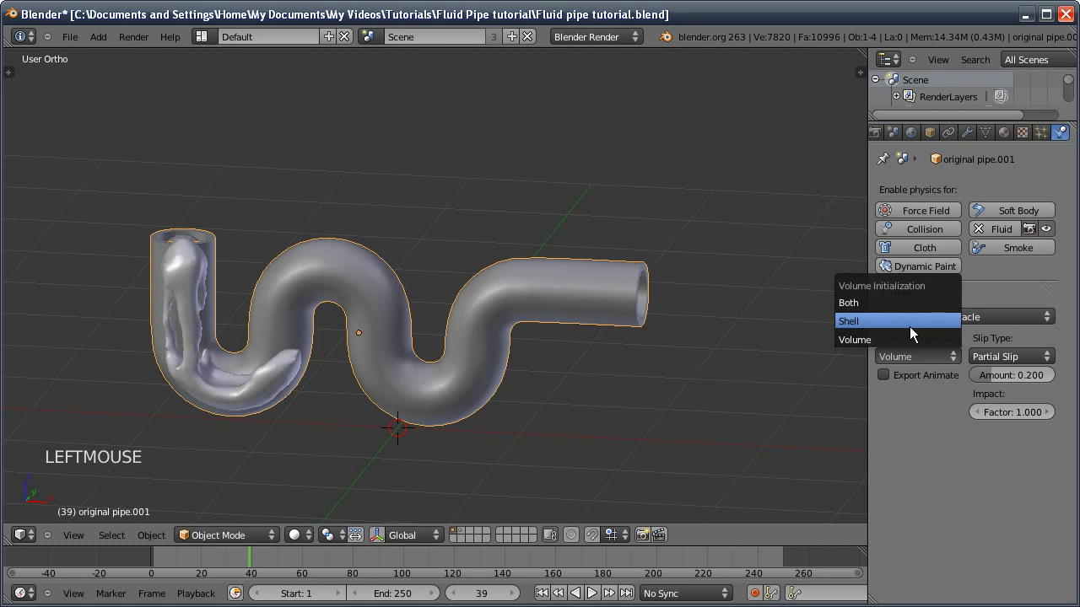
{"action": "left_click", "coordinate": [910, 323]}
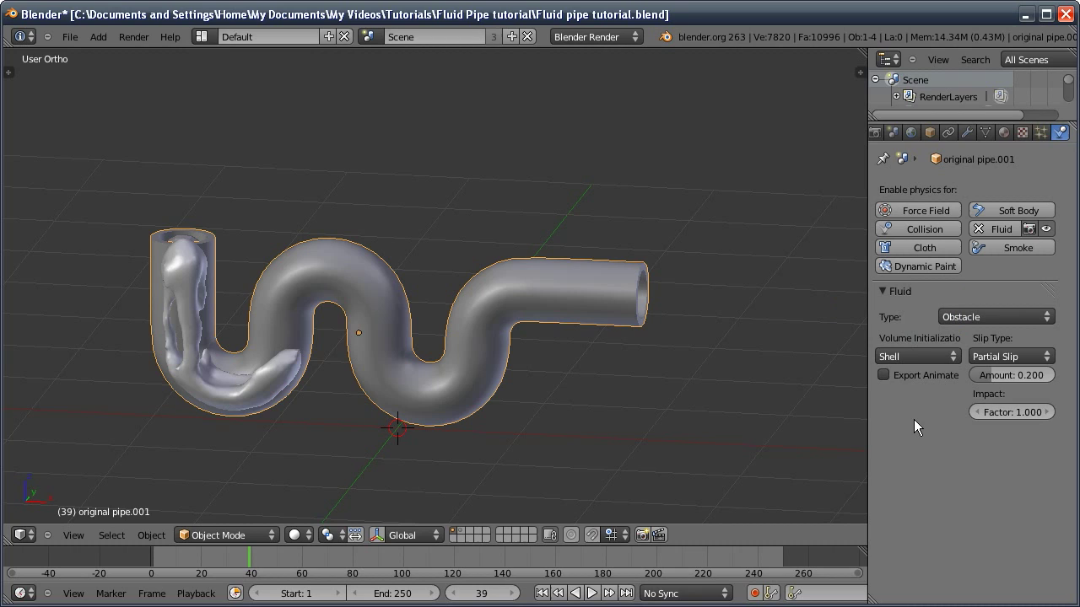